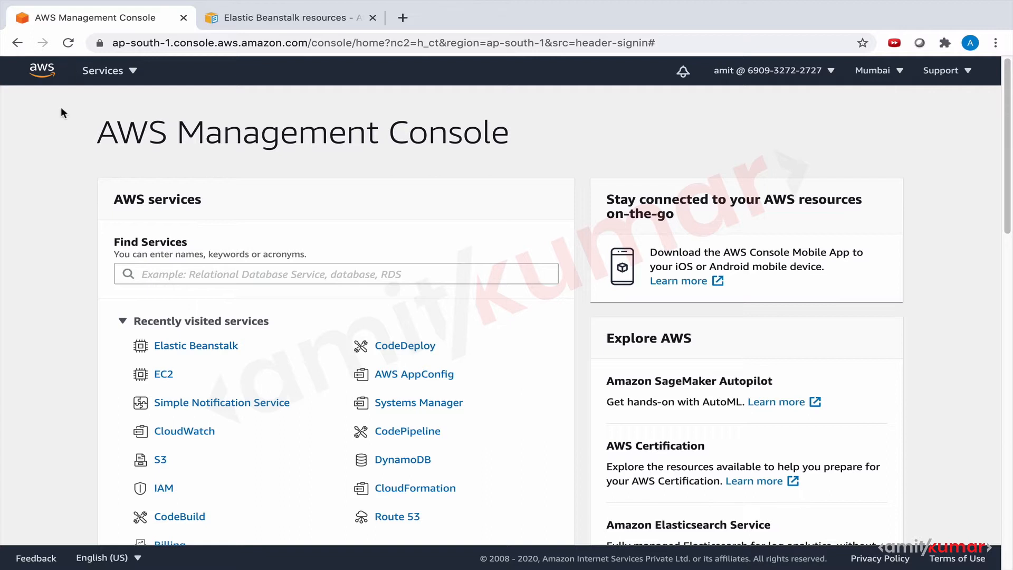
# Start creating a new Elastic Beanstalk web application and name it MyFirstEbsApp.
pyautogui.click(230, 348)
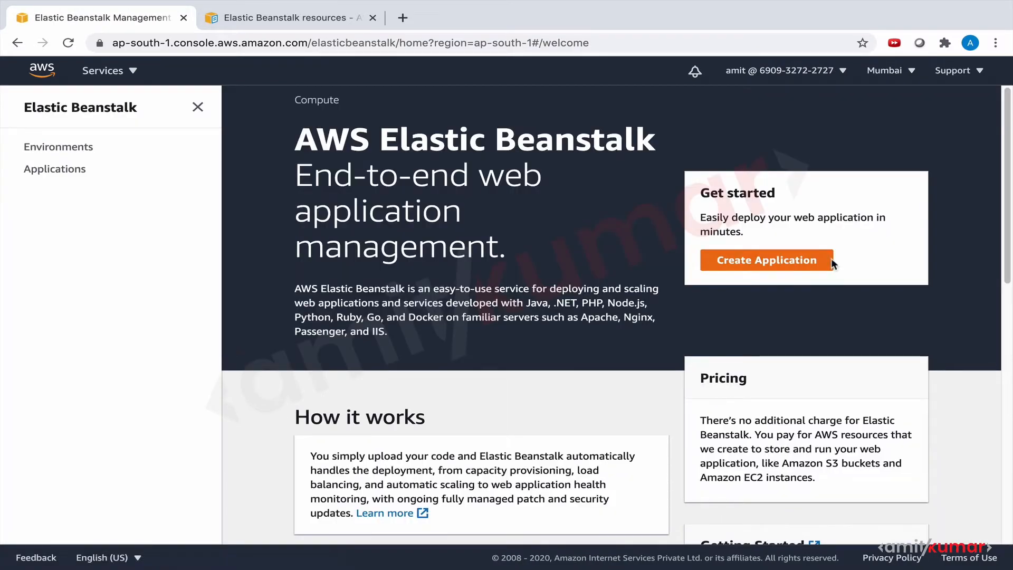
pyautogui.click(811, 258)
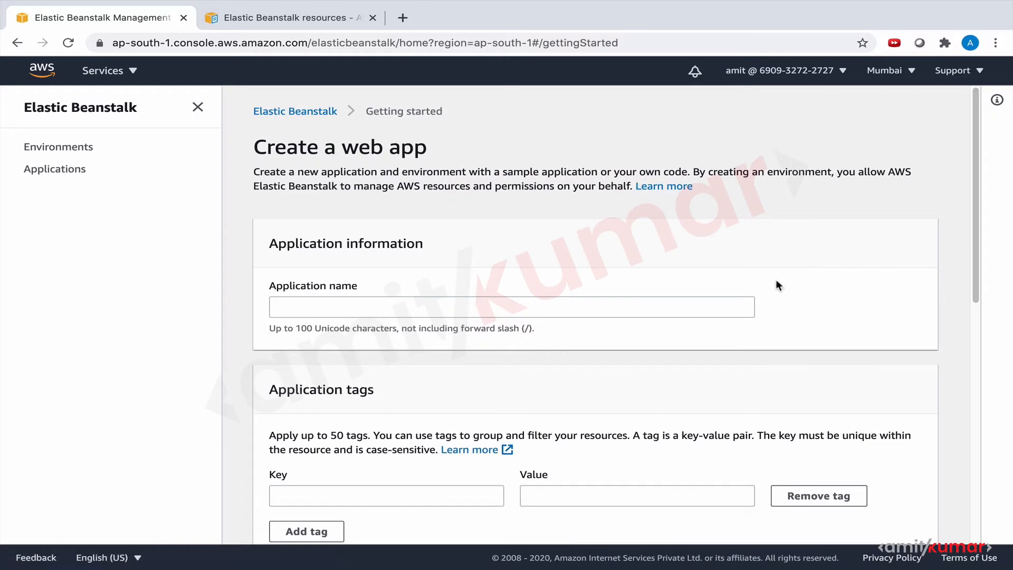
pyautogui.click(638, 309)
pyautogui.write('MyFir')
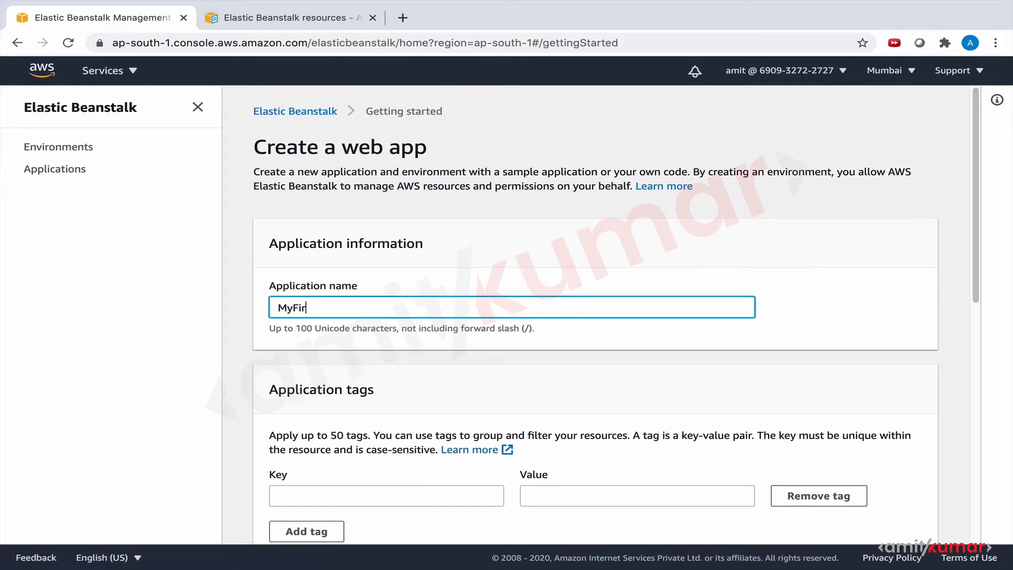
pyautogui.write('stApp')
pyautogui.click(315, 308)
pyautogui.write('Ebs')
# Choose Node.js as the application's platform.
pyautogui.scroll(-1, 368, 334)
pyautogui.scroll(-5, 369, 334)
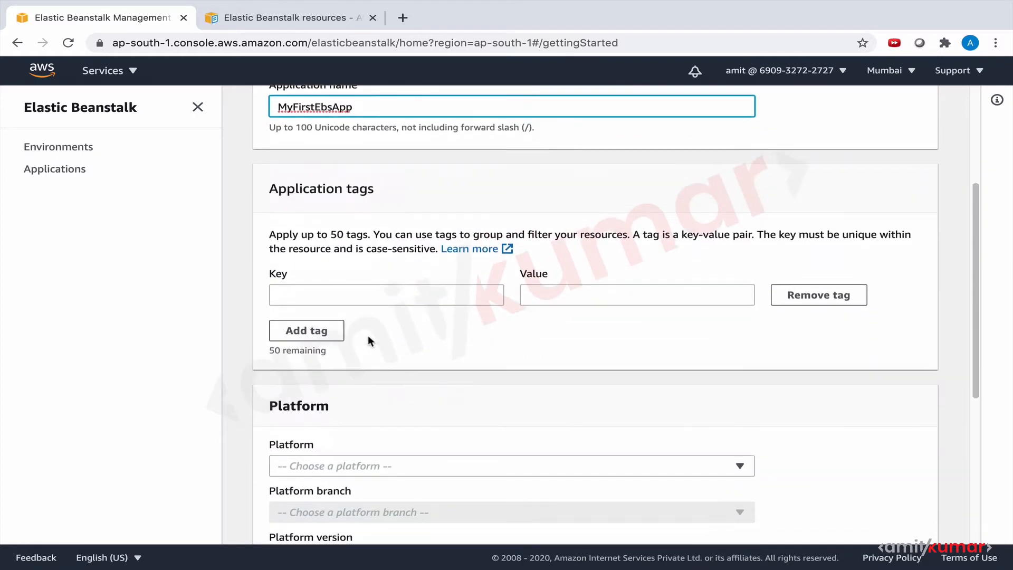
pyautogui.click(359, 324)
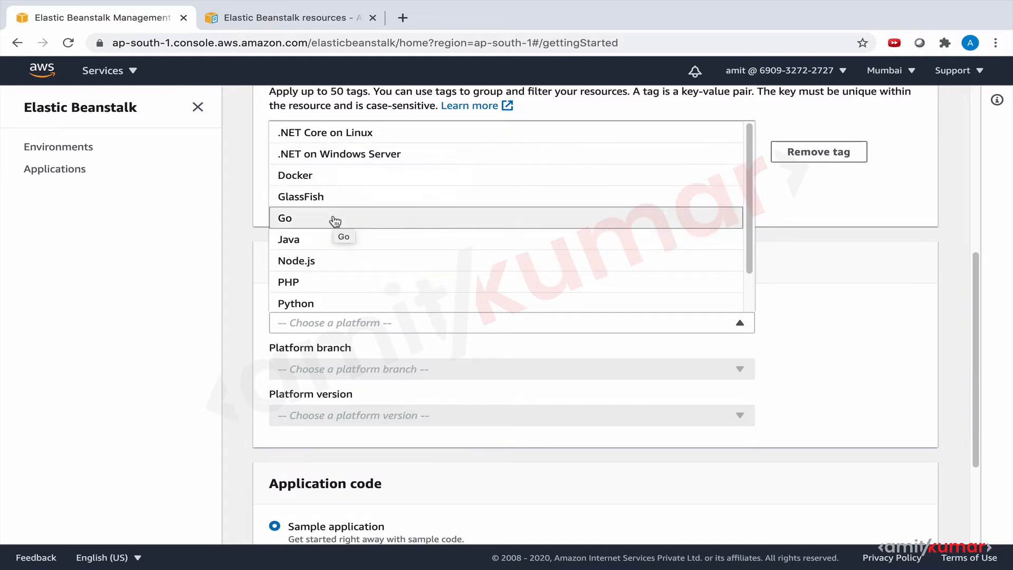
pyautogui.scroll(-1, 335, 219)
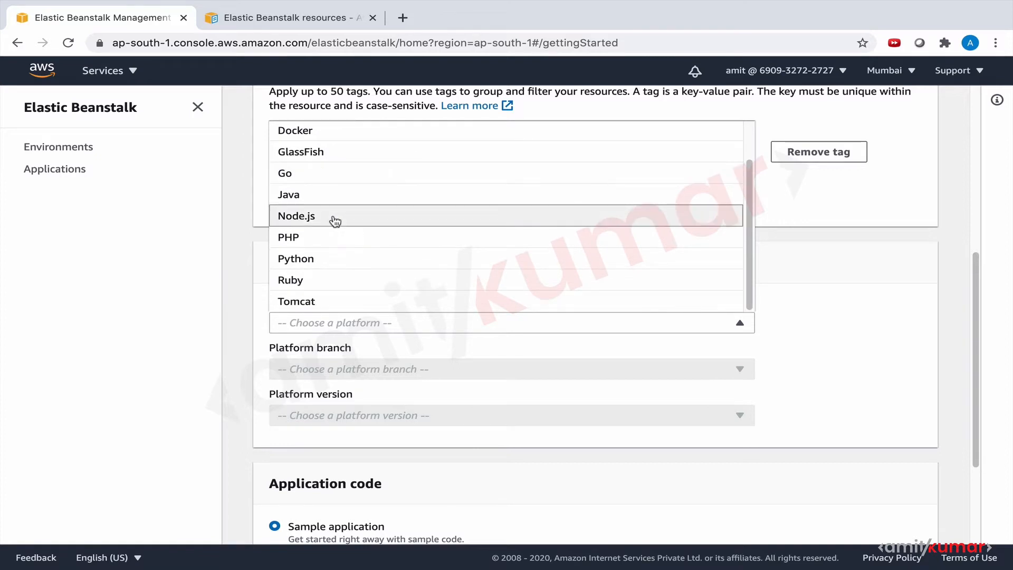
pyautogui.scroll(1, 335, 220)
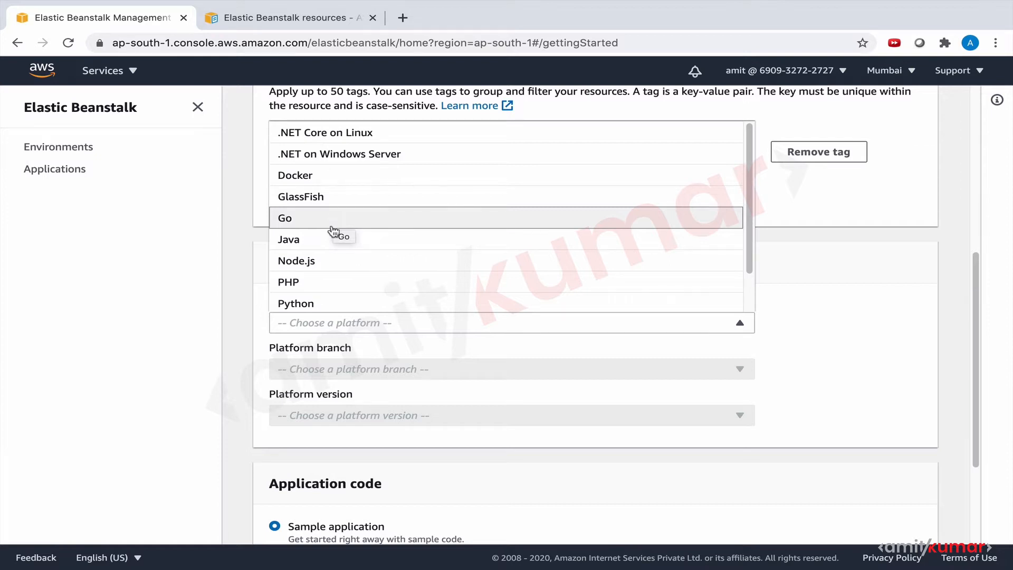
pyautogui.click(327, 262)
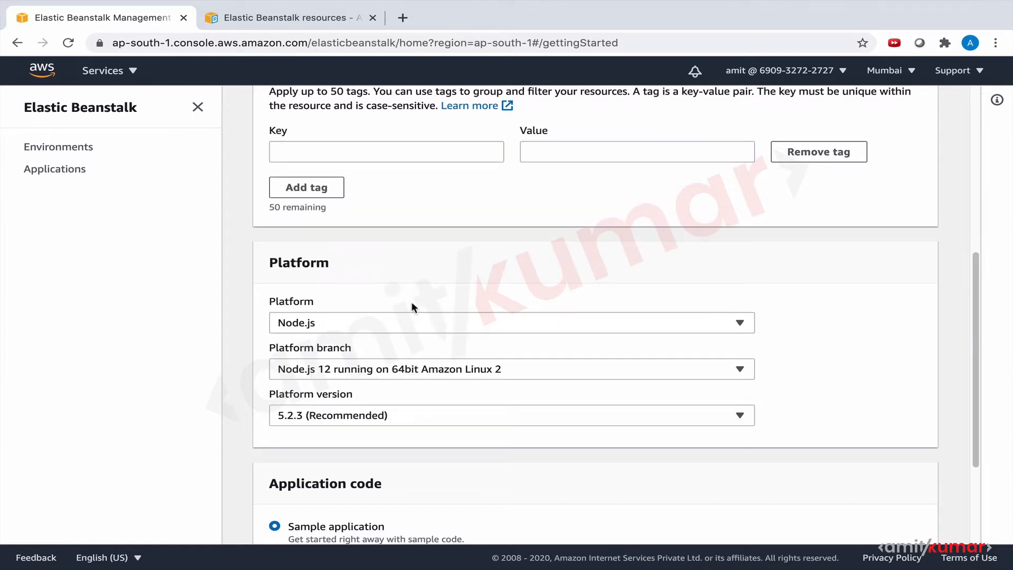
# Use platform branch Node.js 12 running on 64bit Amazon Linux 2, version 5.2.3 (Recommended), and create the application with the sample code.
pyautogui.scroll(-2, 411, 307)
pyautogui.click(386, 268)
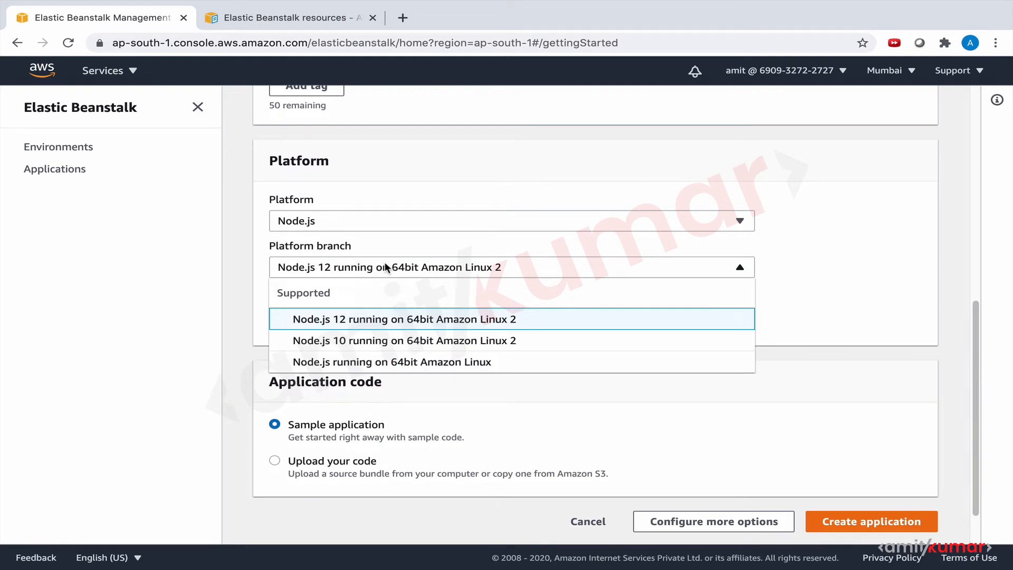
pyautogui.click(341, 324)
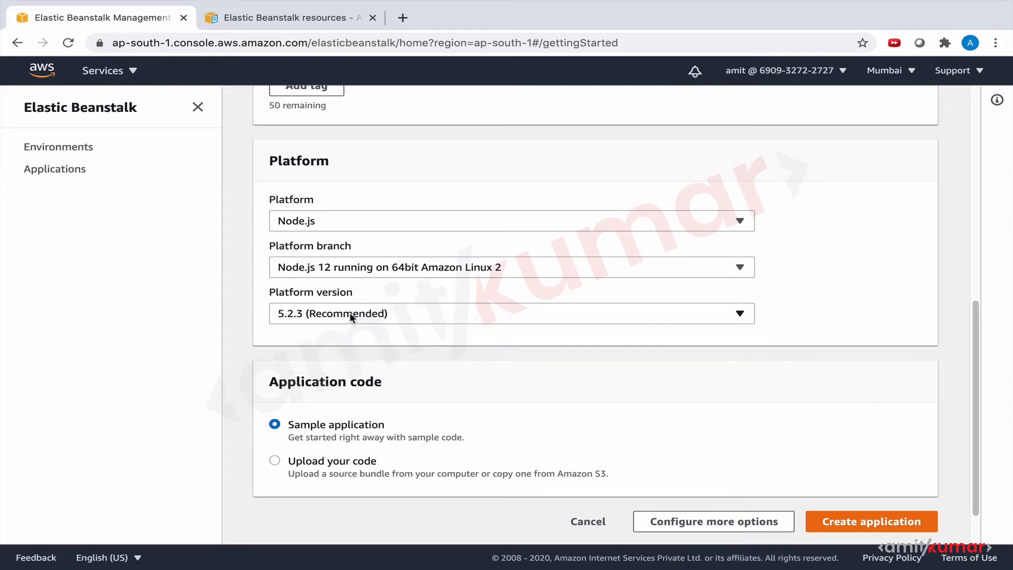
pyautogui.click(351, 315)
pyautogui.click(343, 335)
pyautogui.scroll(-1, 343, 337)
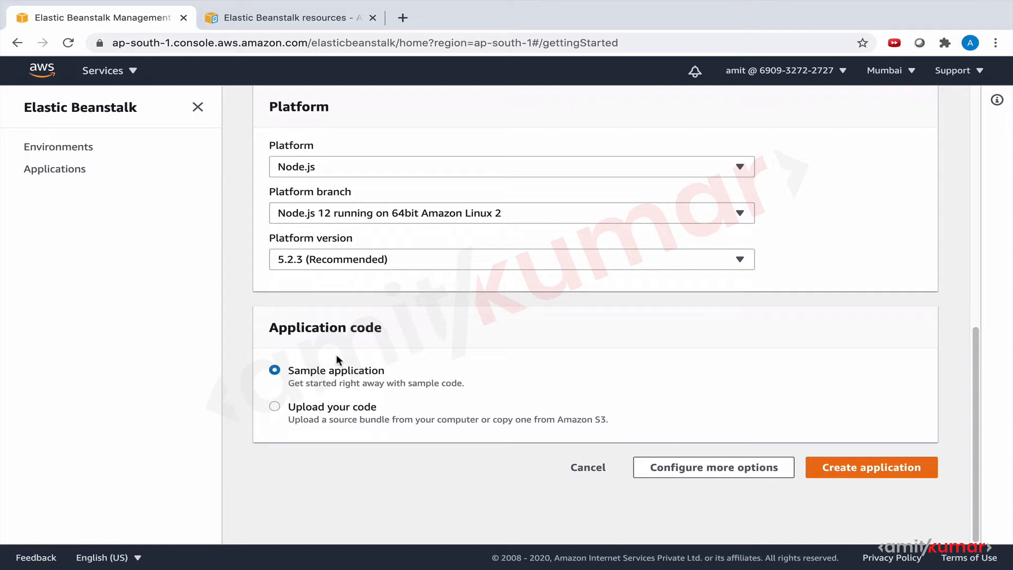
pyautogui.click(879, 469)
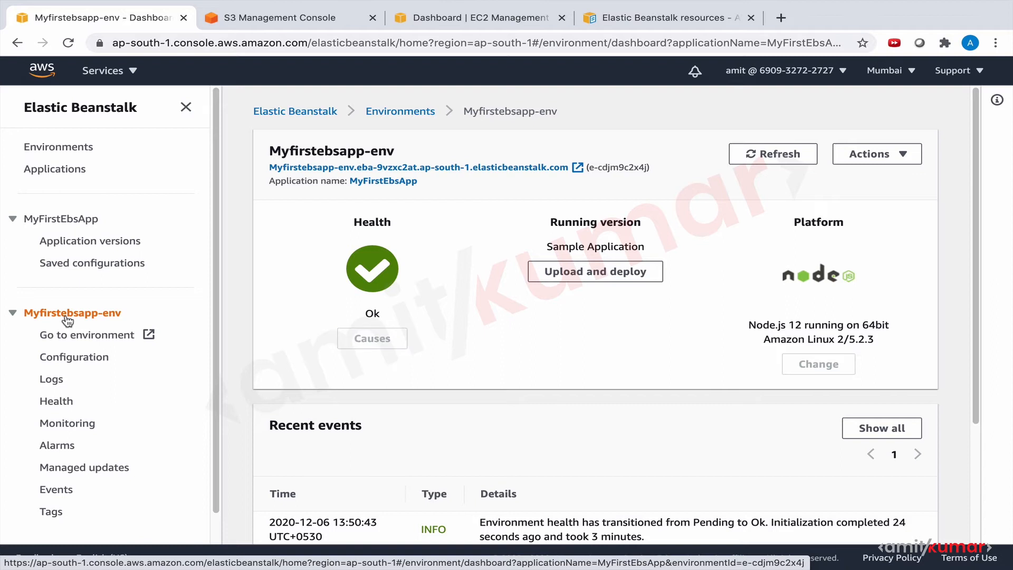
# View MyFirstEbsApp's application versions, and check the deployed website through the URL of the Myfirstebsapp-env environment.
pyautogui.click(76, 244)
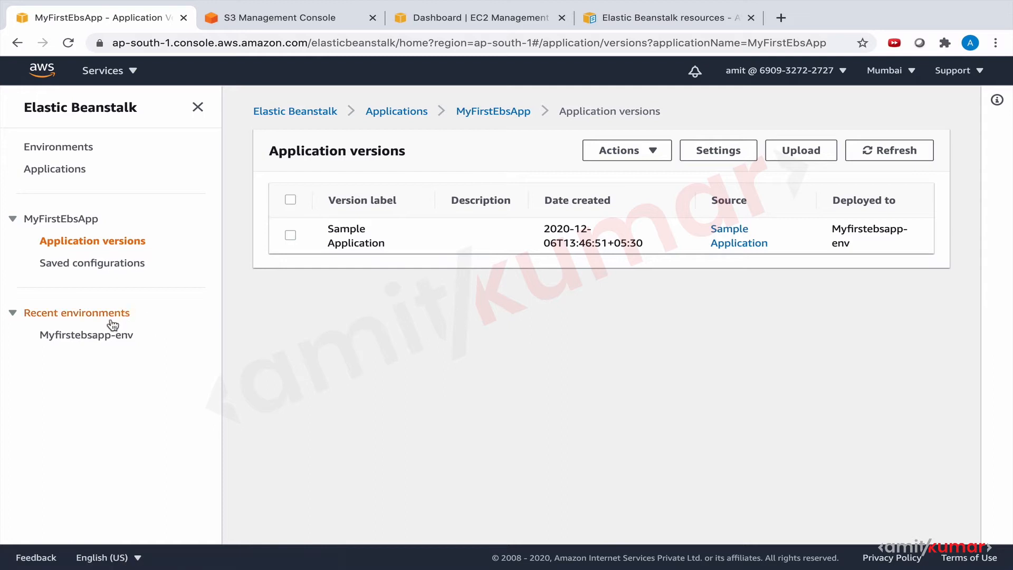
pyautogui.click(108, 336)
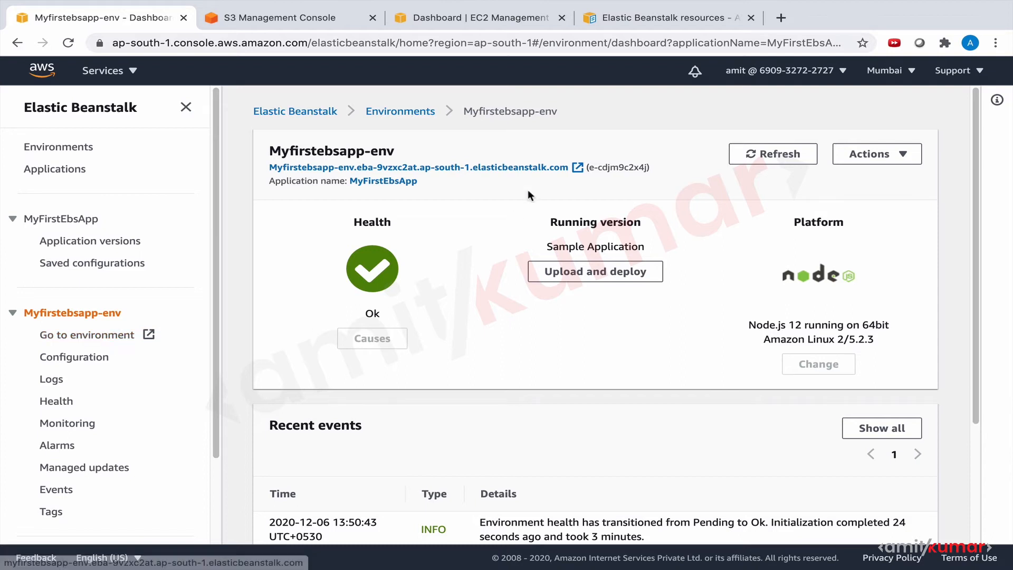
pyautogui.click(520, 169)
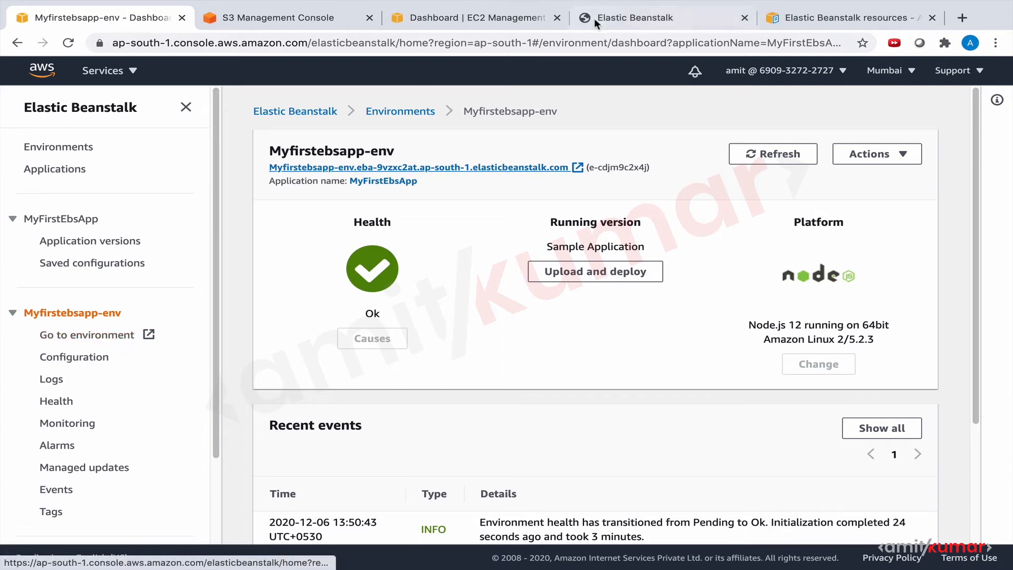
pyautogui.click(627, 16)
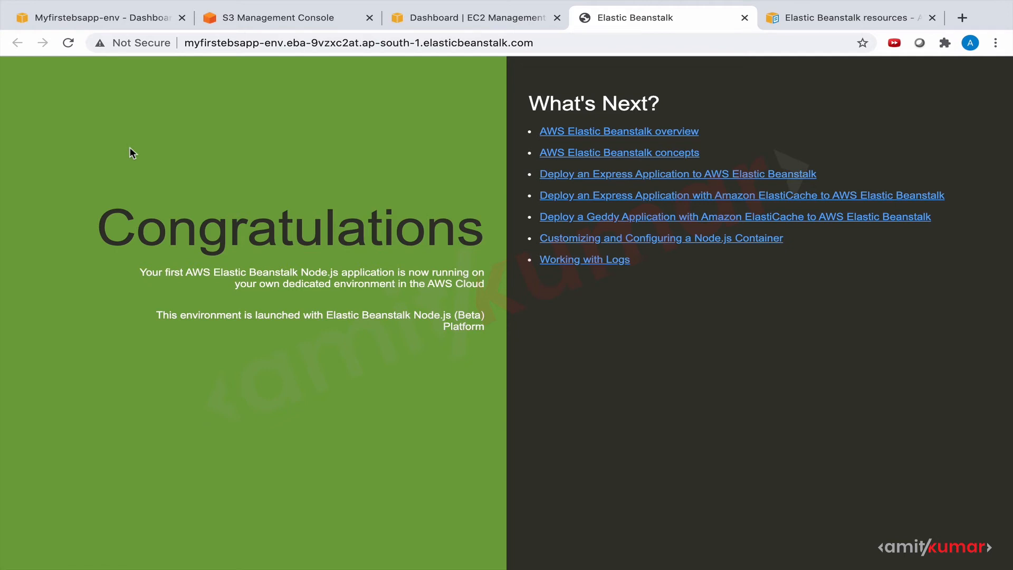
pyautogui.click(68, 19)
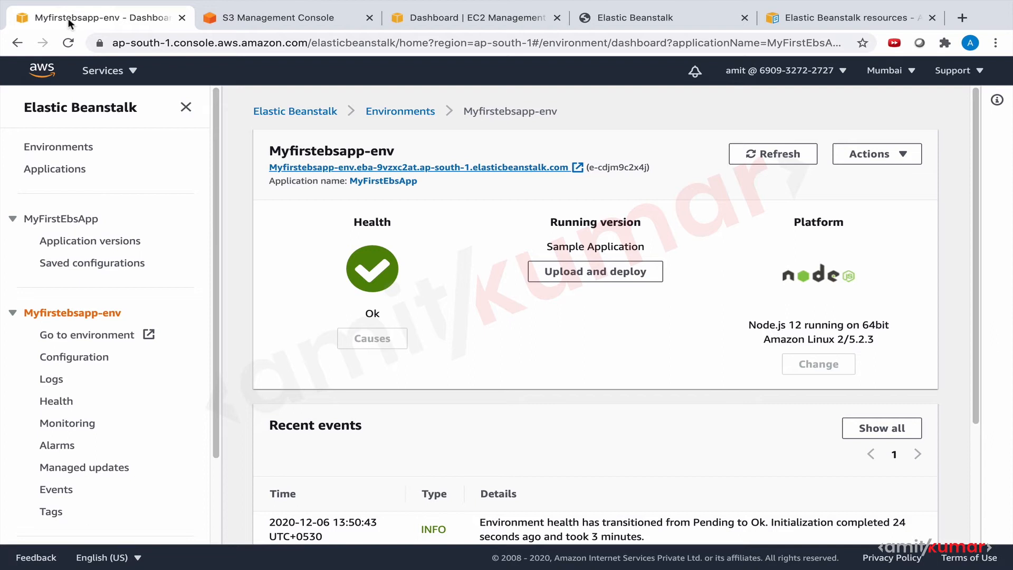
# Check the S3 bucket list, and examine the details of the Elastic Beanstalk launch configuration in EC2.
pyautogui.click(288, 18)
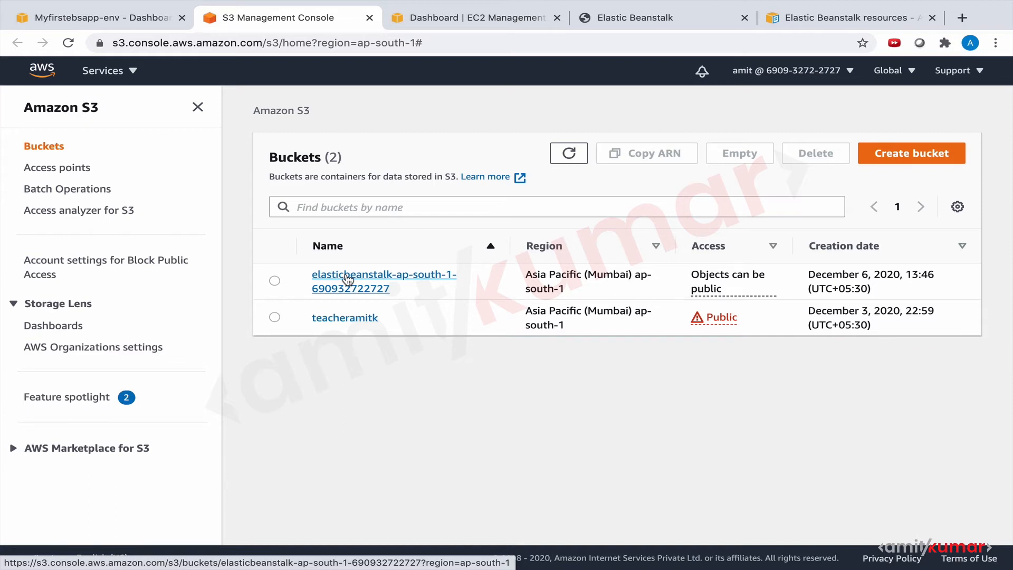
pyautogui.click(467, 16)
pyautogui.scroll(-7, 117, 369)
pyautogui.click(110, 462)
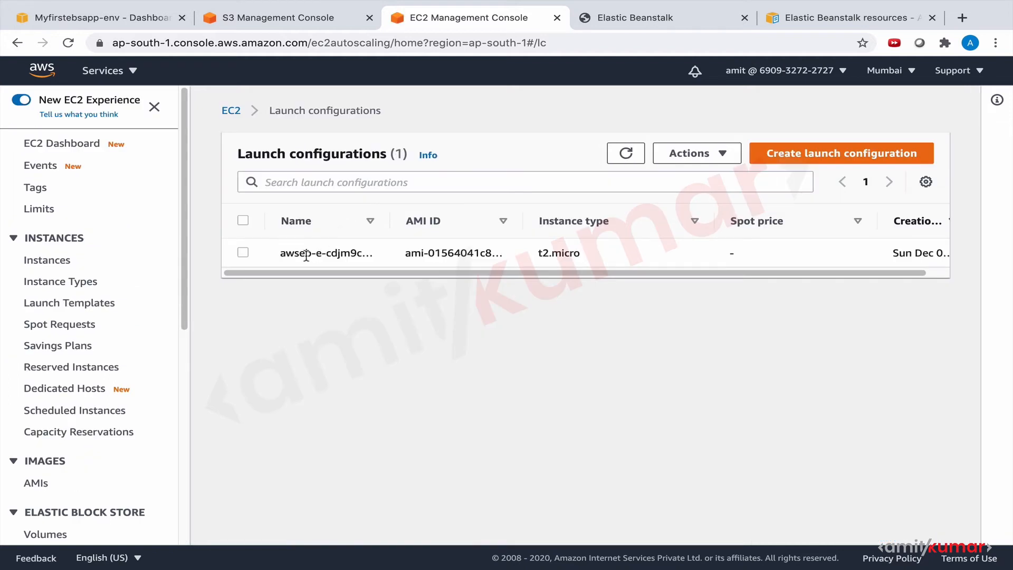
pyautogui.moveTo(388, 208); pyautogui.dragTo(460, 212)
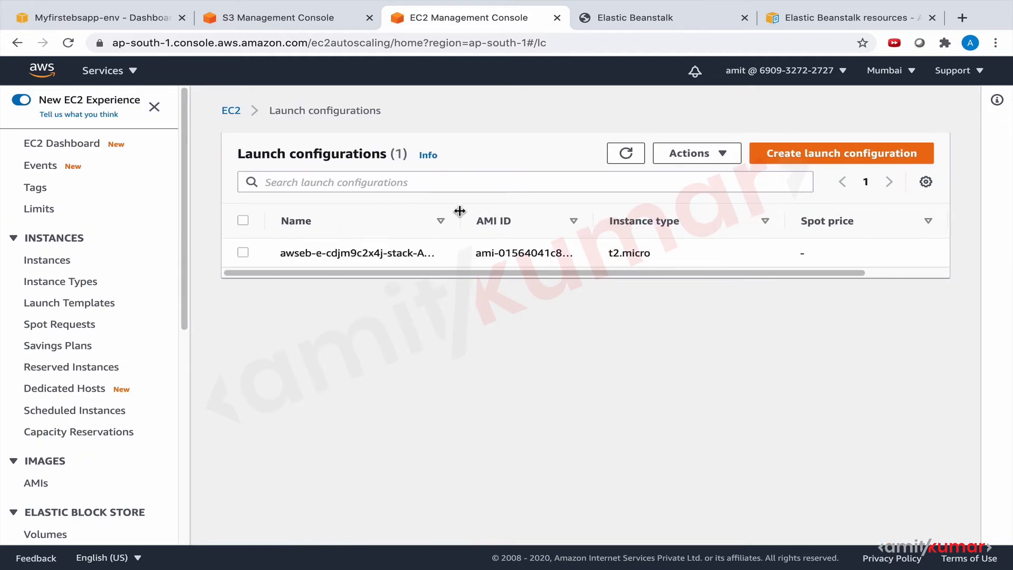
pyautogui.click(242, 252)
pyautogui.scroll(-2, 404, 397)
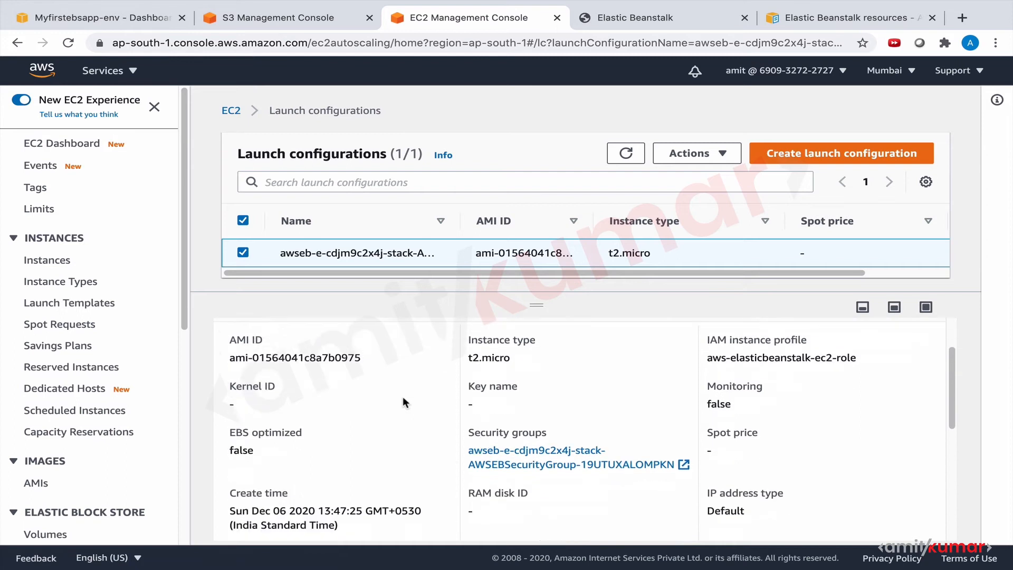
pyautogui.scroll(-5, 403, 397)
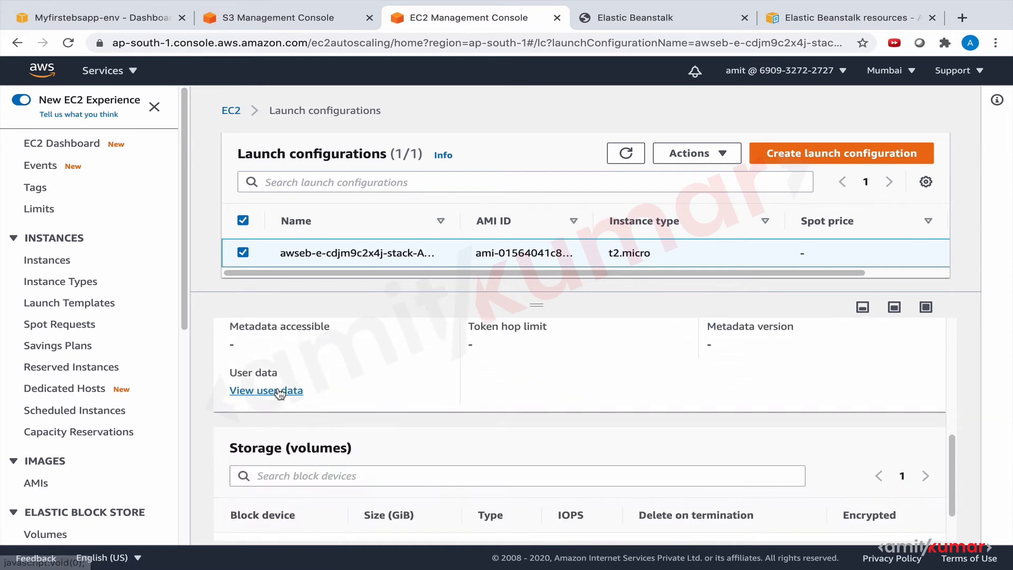
# Read through the launch configuration's user data script and close it.
pyautogui.click(280, 393)
pyautogui.scroll(-1, 416, 336)
pyautogui.scroll(-5, 416, 335)
pyautogui.scroll(-6, 416, 336)
pyautogui.scroll(-8, 416, 336)
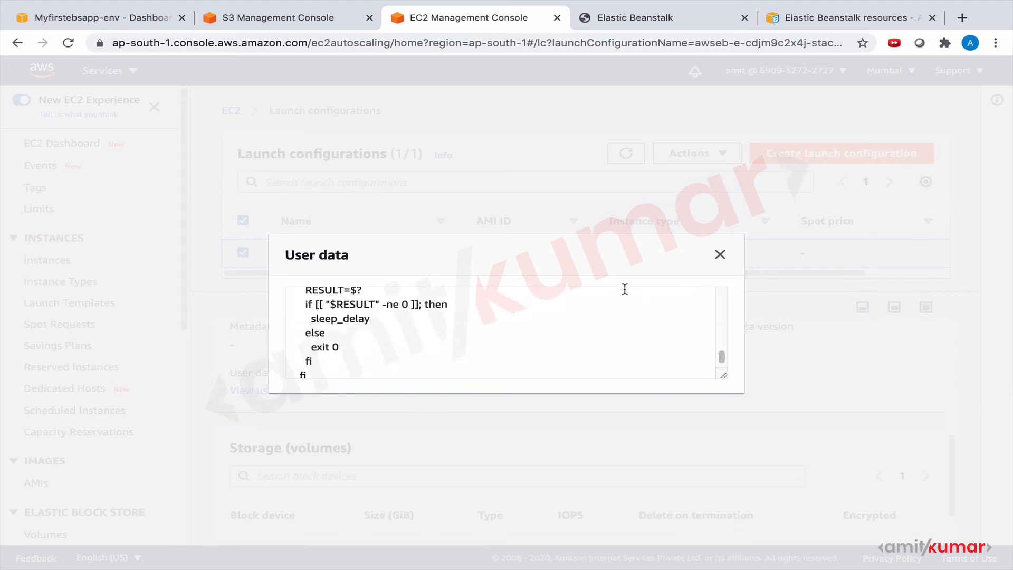
pyautogui.click(720, 255)
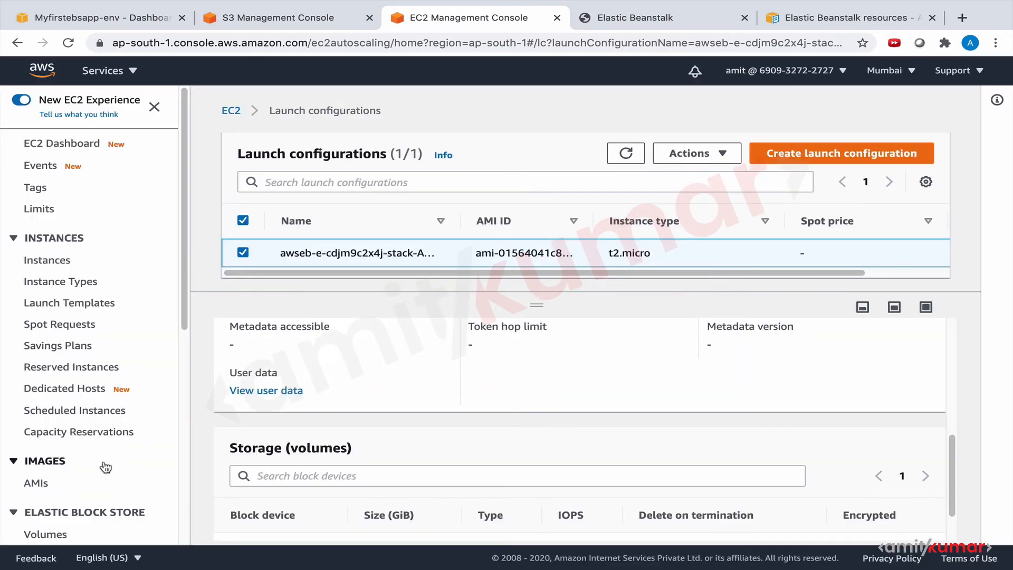
# Check the EC2 Auto Scaling groups and the list of instances for the resources Elastic Beanstalk created.
pyautogui.scroll(-7, 106, 467)
pyautogui.click(85, 481)
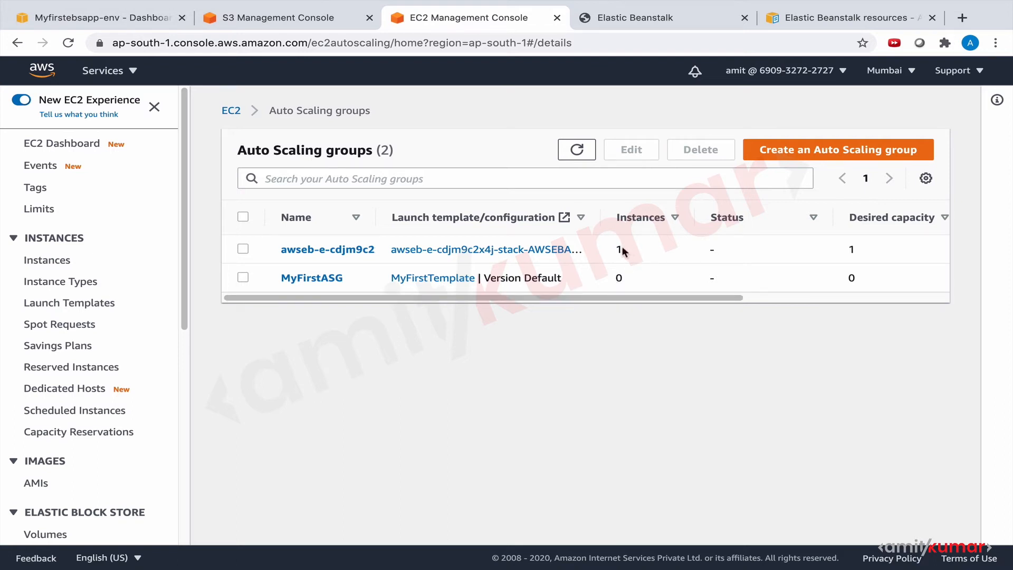
pyautogui.click(42, 262)
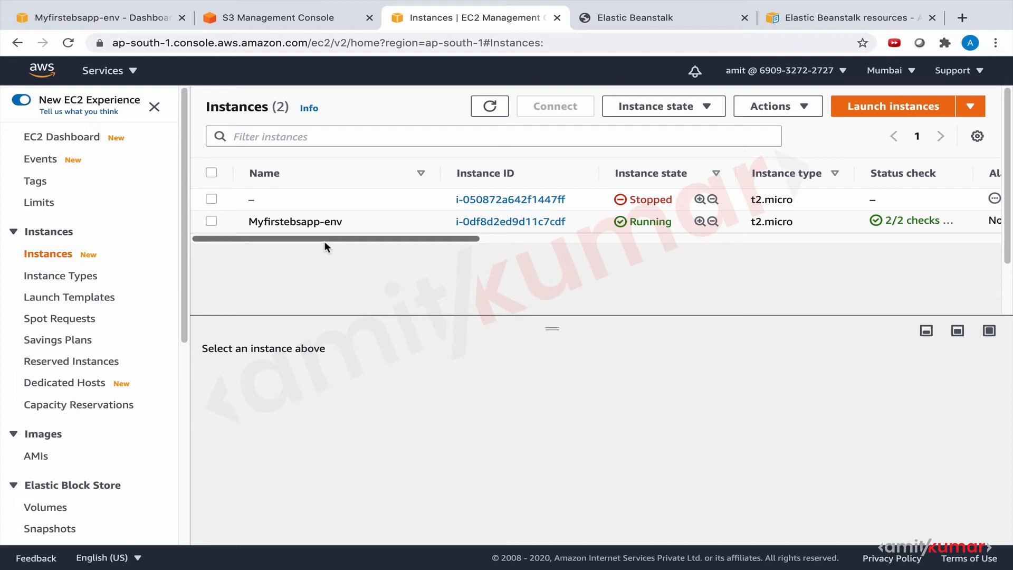
# Inspect the registered targets of the awseb-AWSEB target group.
pyautogui.scroll(-7, 8, 348)
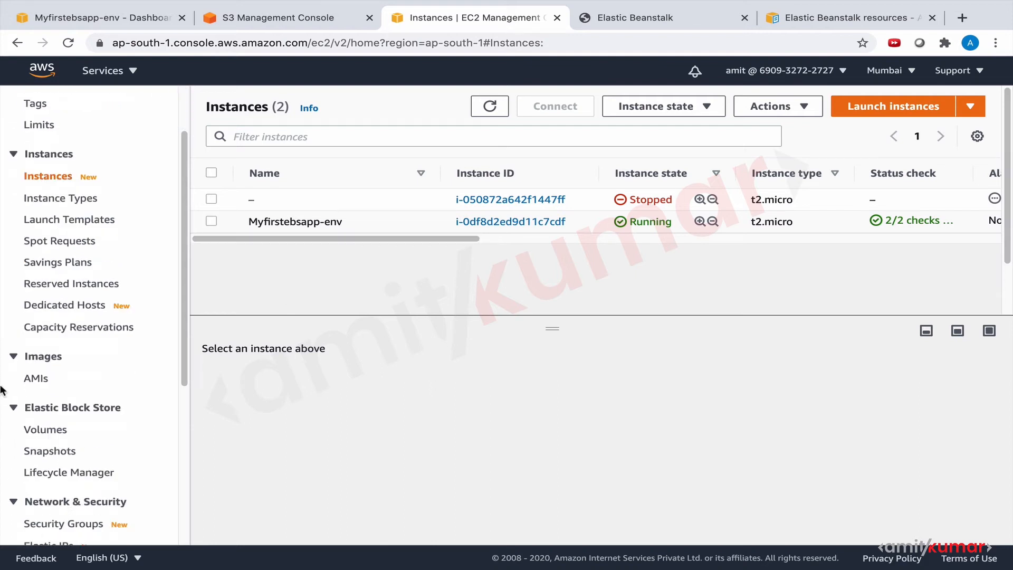
pyautogui.click(66, 414)
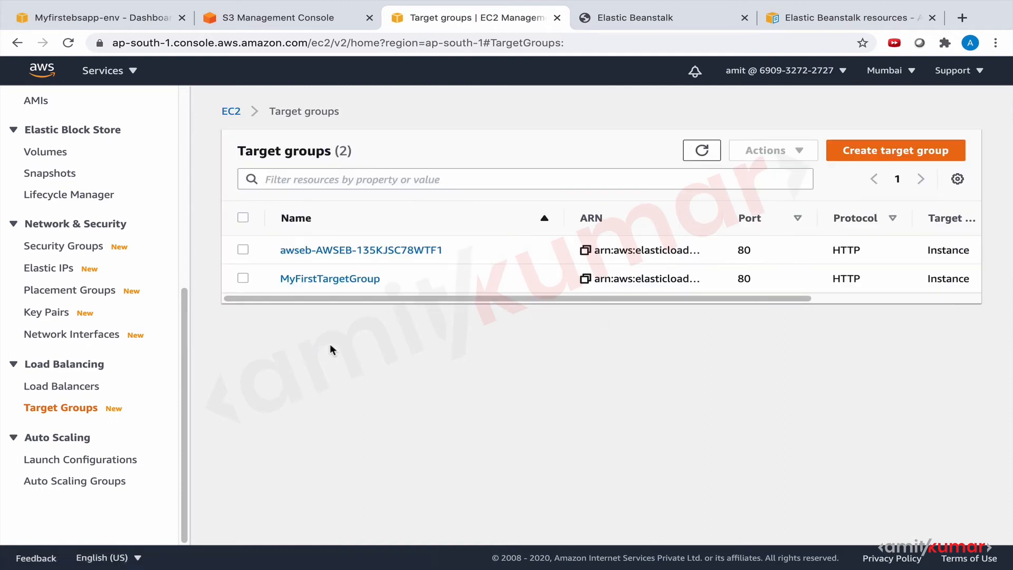
pyautogui.click(243, 250)
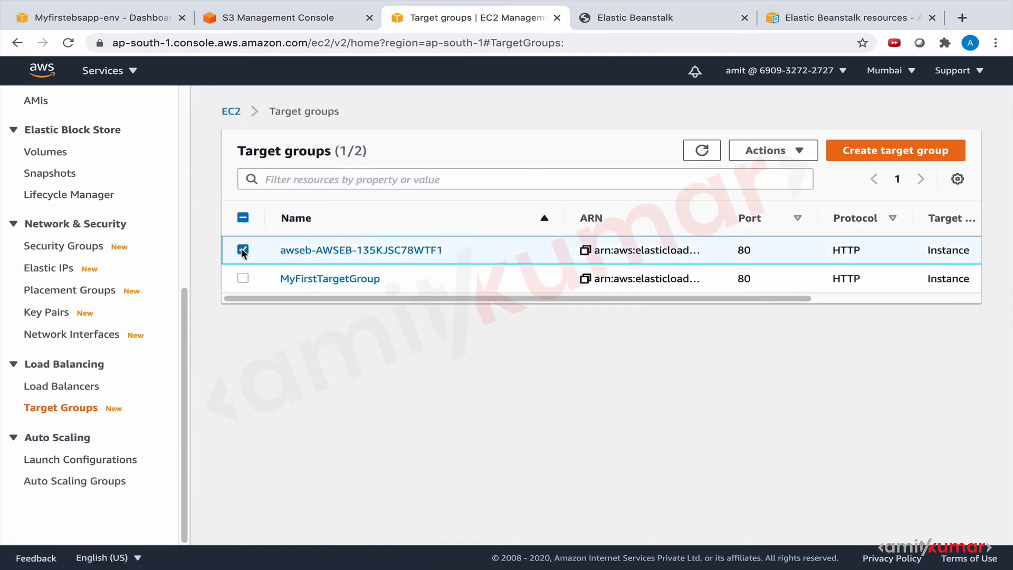
pyautogui.click(301, 251)
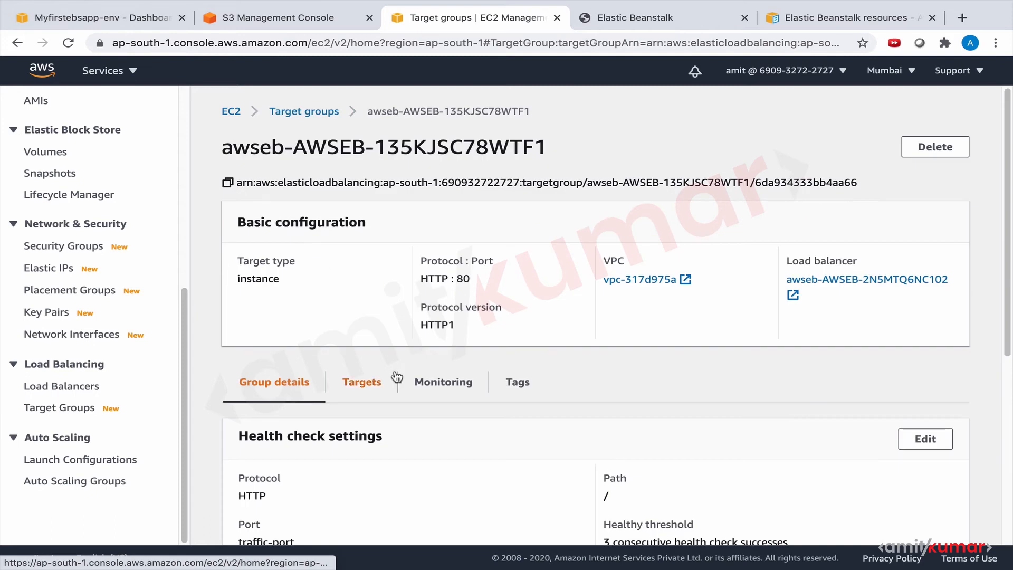
pyautogui.click(362, 382)
pyautogui.scroll(-1, 511, 419)
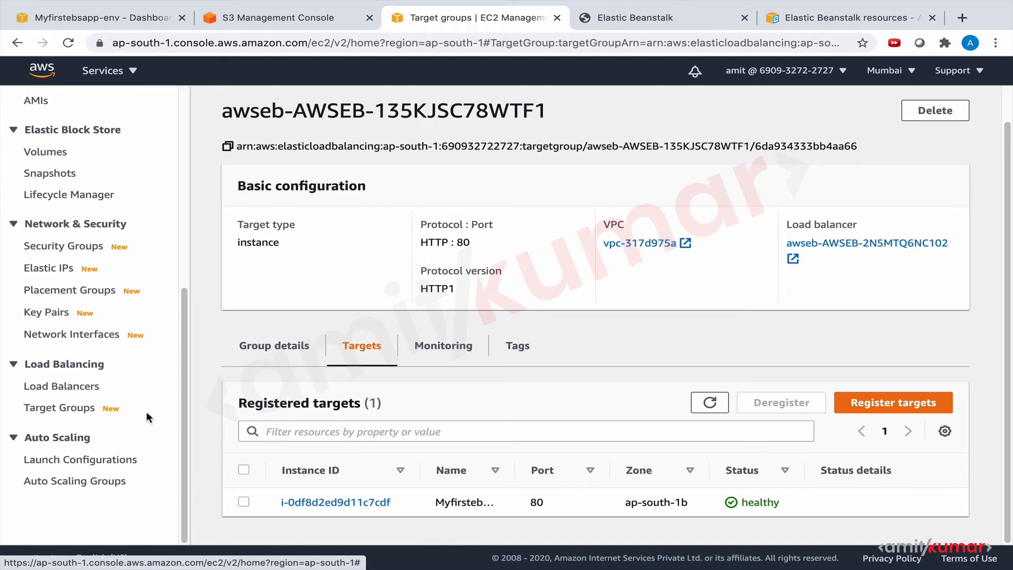
# Inspect the listeners of the awseb-AWSEB load balancer and select its HTTP : 80 listener.
pyautogui.click(84, 383)
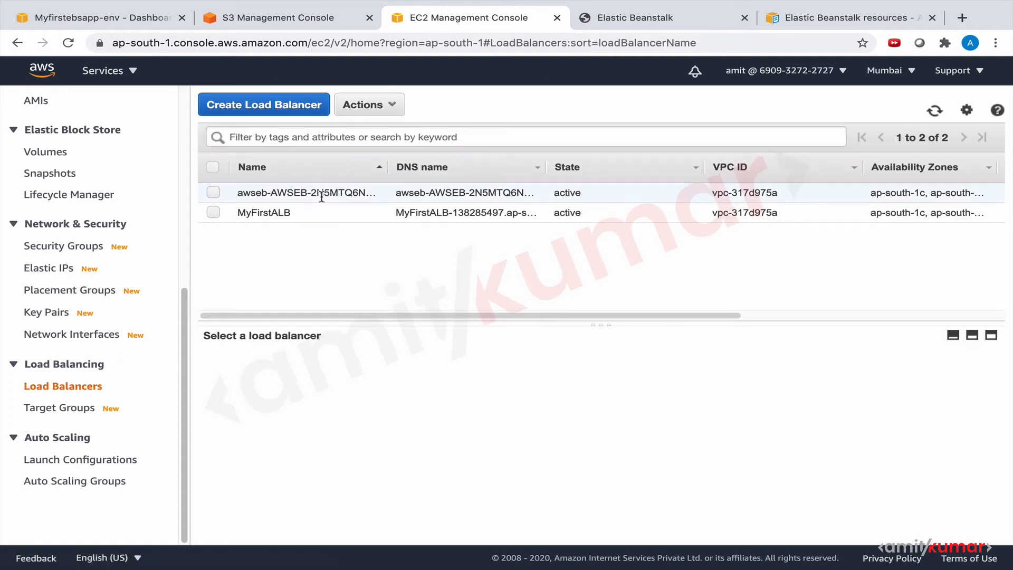
pyautogui.click(213, 192)
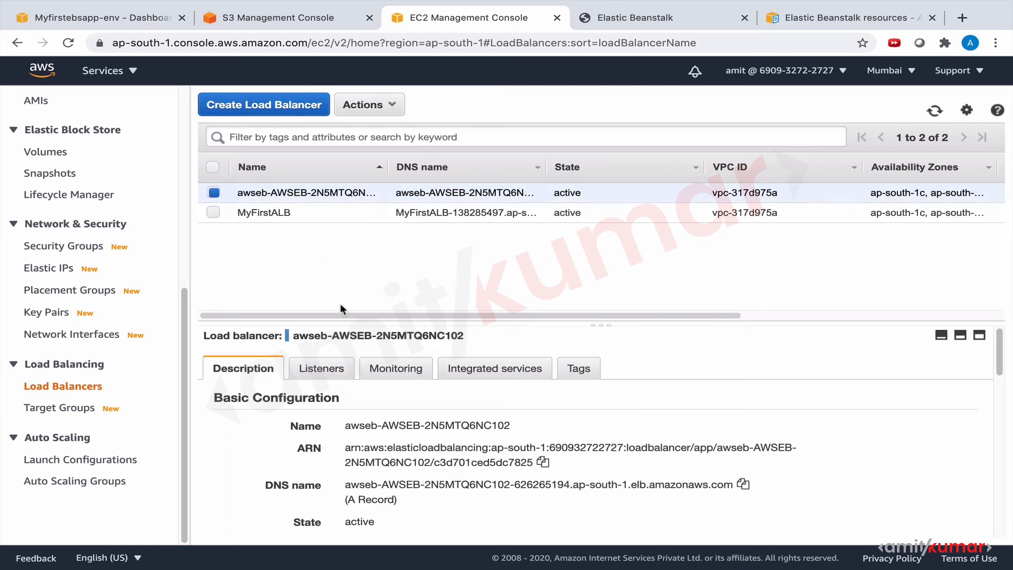
pyautogui.click(317, 369)
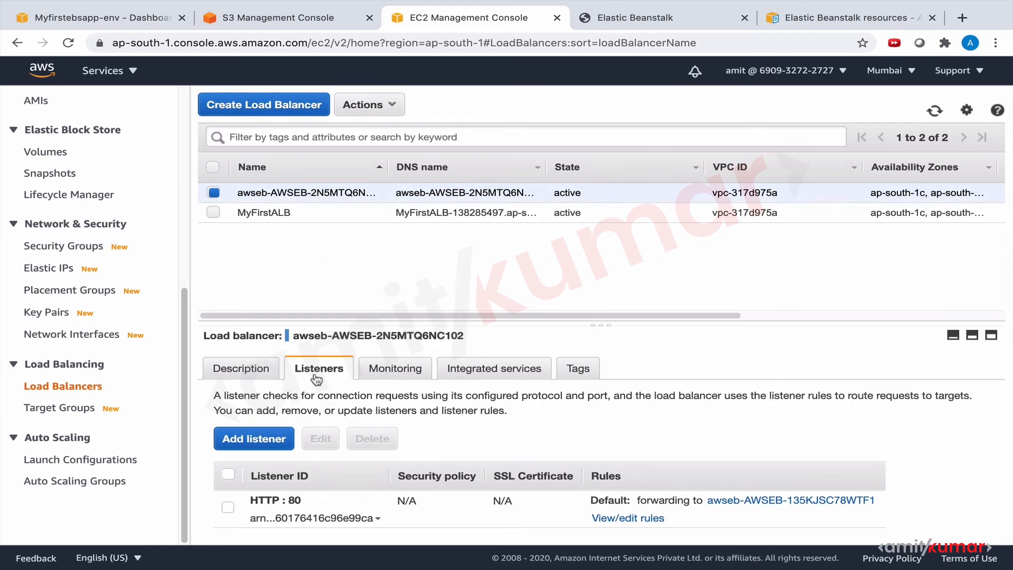
pyautogui.click(228, 507)
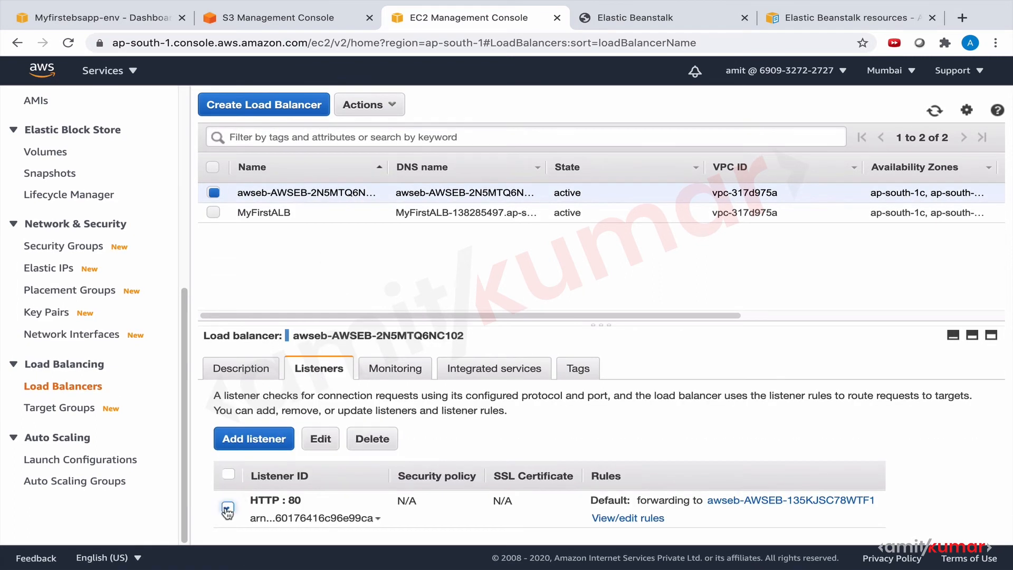
# Review the HTTP : 80 listener's protocol, port and default action, and return to the load balancer list.
pyautogui.click(321, 442)
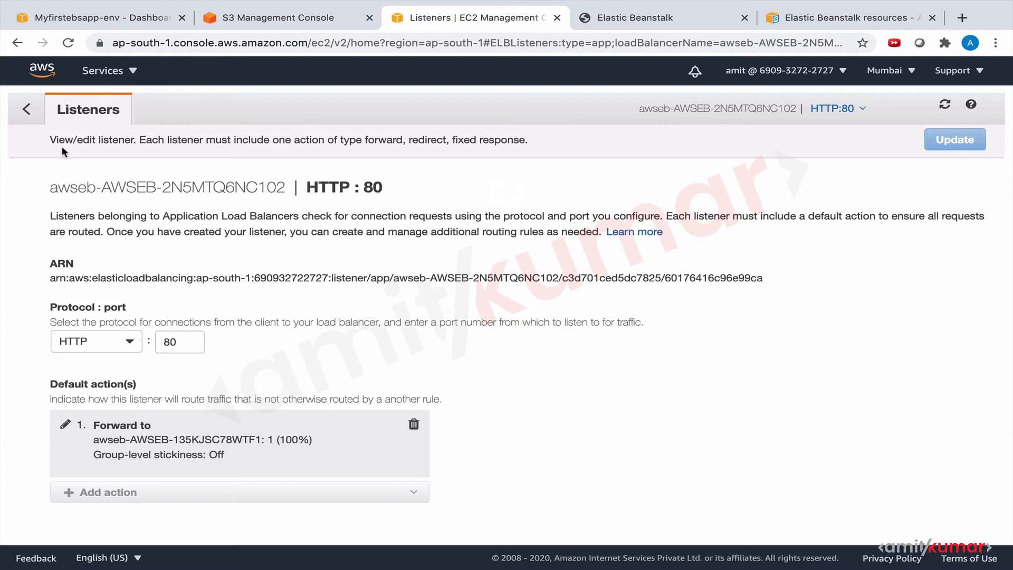
pyautogui.click(26, 109)
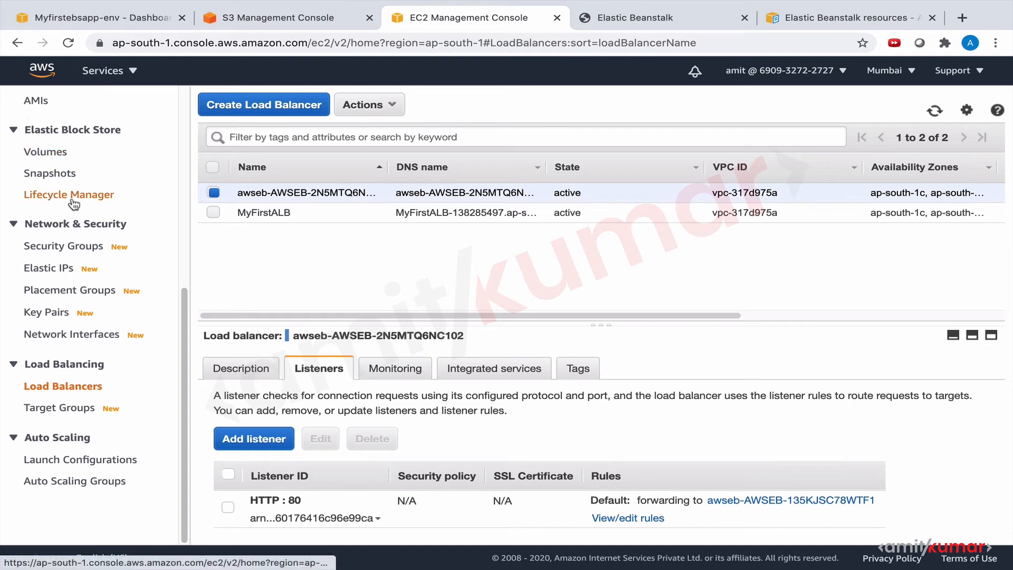
# Open the EC2 security groups list in a separate browser tab and switch to it.
pyautogui.scroll(6, 74, 201)
pyautogui.scroll(1, 74, 204)
pyautogui.scroll(-3, 90, 371)
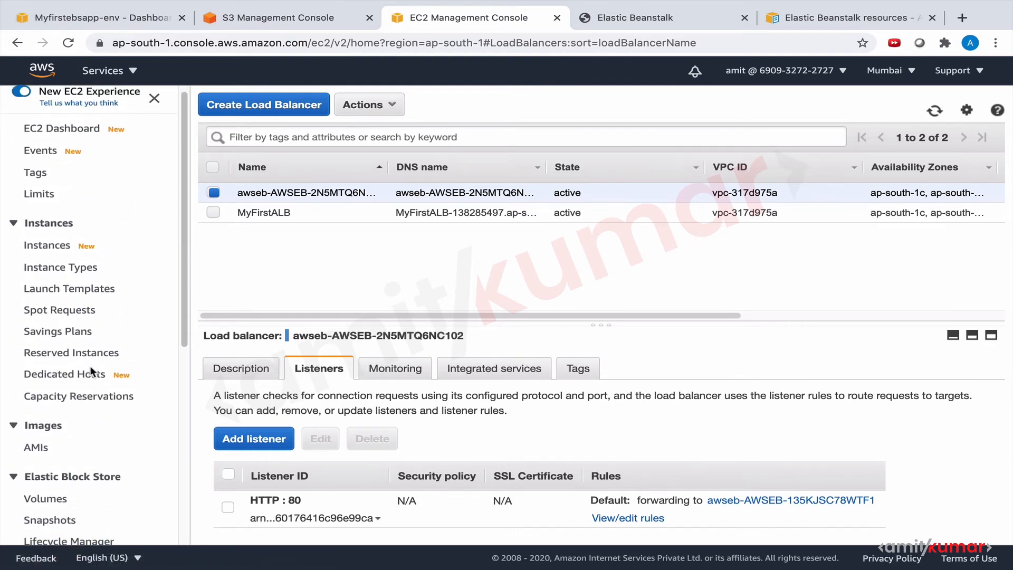
pyautogui.scroll(-3, 91, 365)
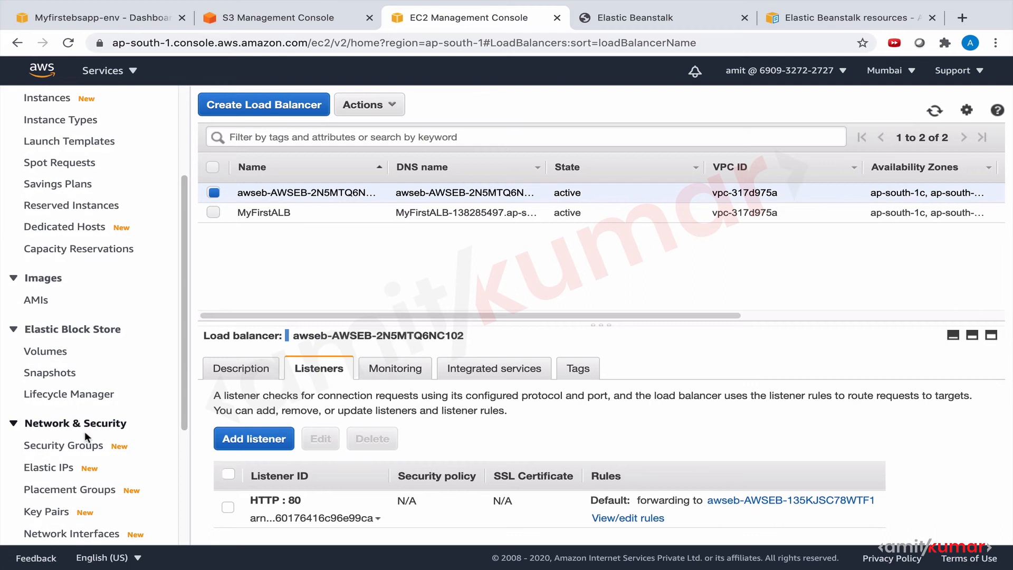
pyautogui.middleClick(83, 449)
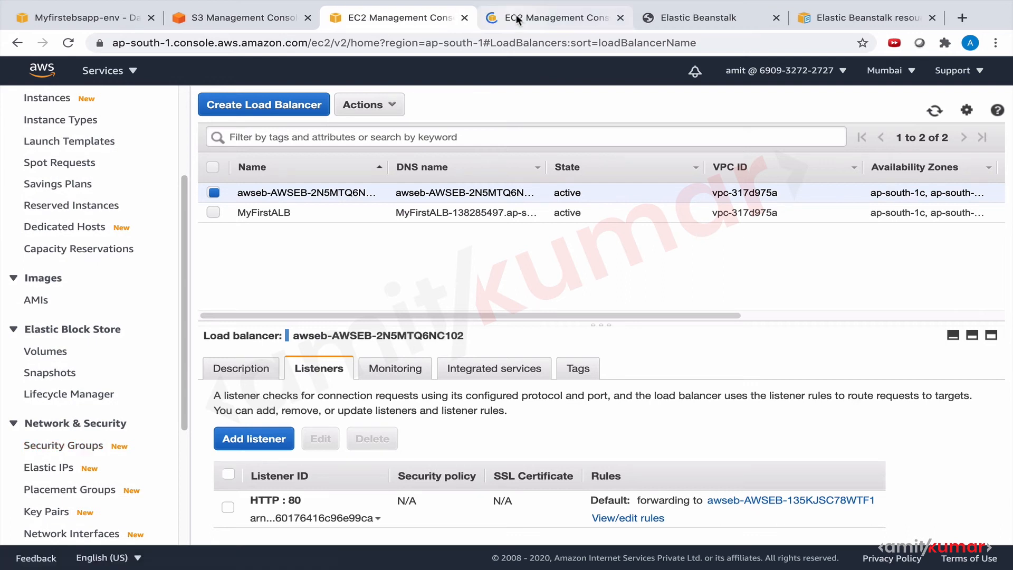
pyautogui.click(519, 21)
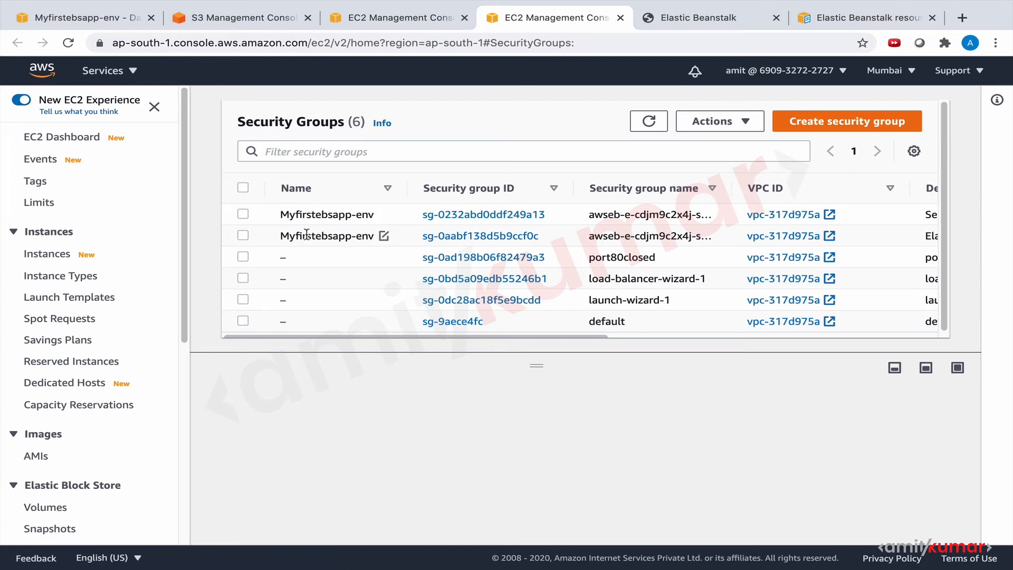
# Inspect the inbound rules of the Myfirstebsapp-env security group sg-0aabf138d5b9ccf0c.
pyautogui.click(242, 235)
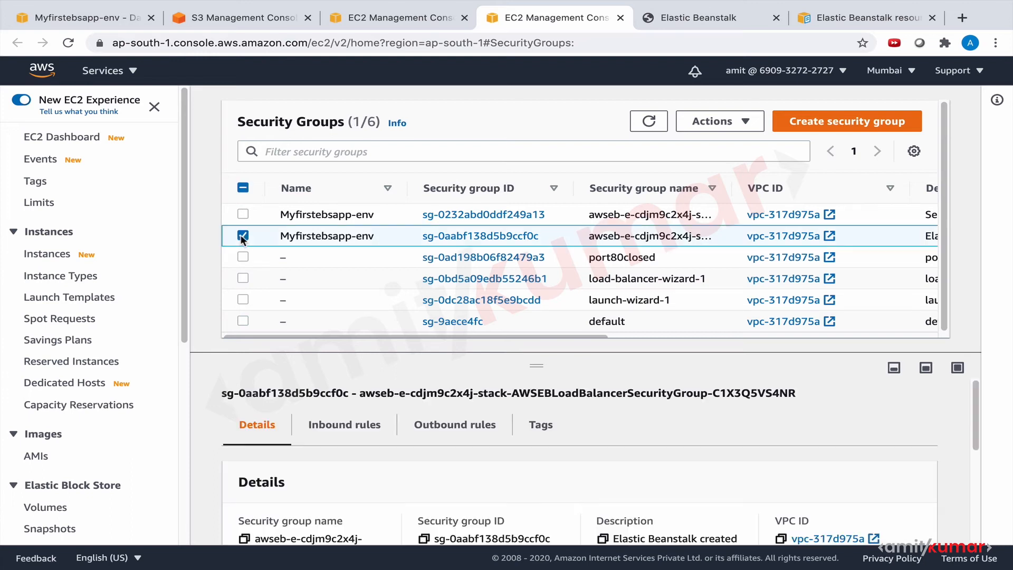
pyautogui.click(348, 426)
pyautogui.scroll(-2, 352, 436)
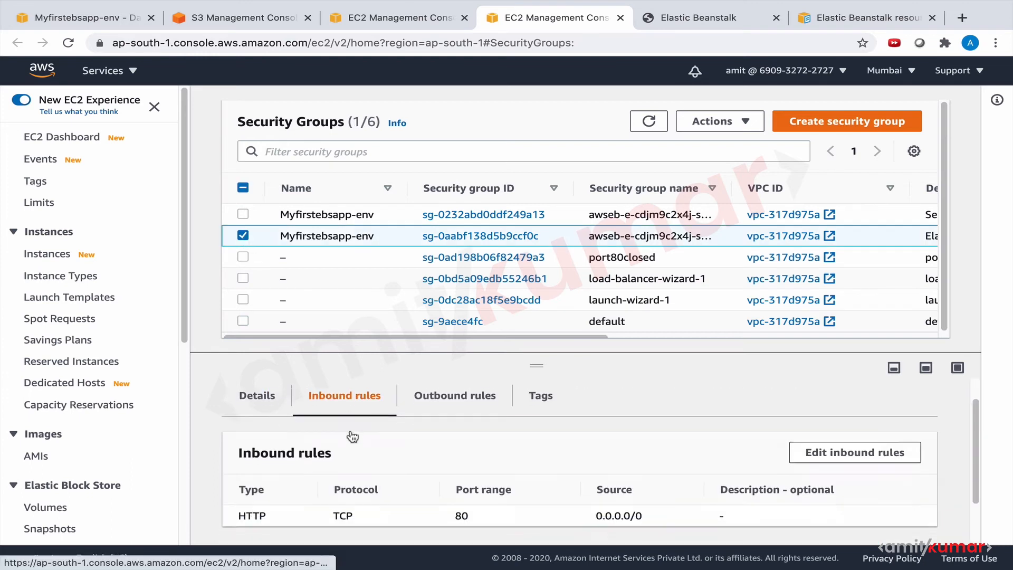
# Inspect the inbound rule and its source for the other Myfirstebsapp-env security group, sg-0232abd0ddf249a13, instead.
pyautogui.click(243, 236)
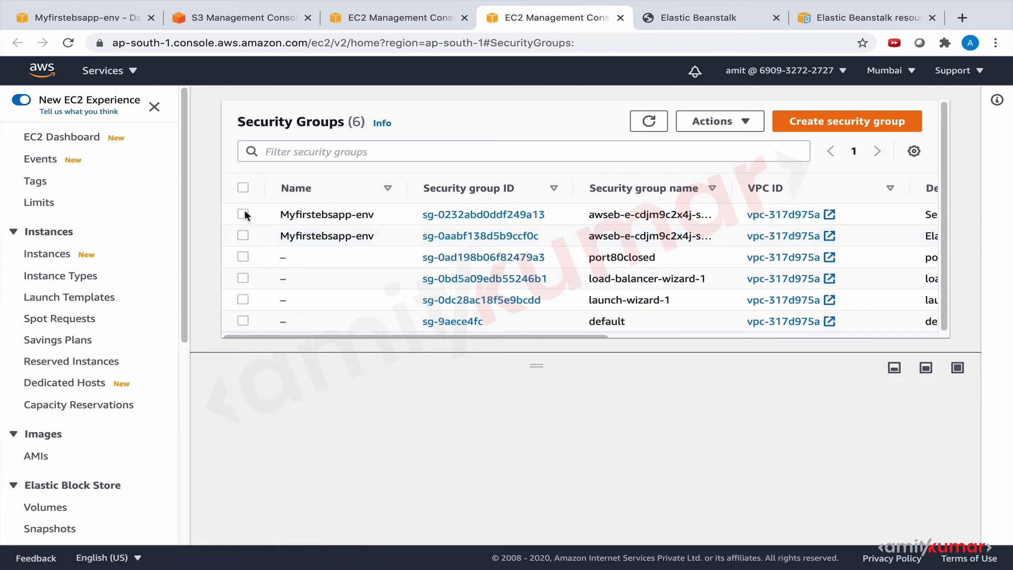
pyautogui.click(243, 215)
pyautogui.scroll(-3, 340, 430)
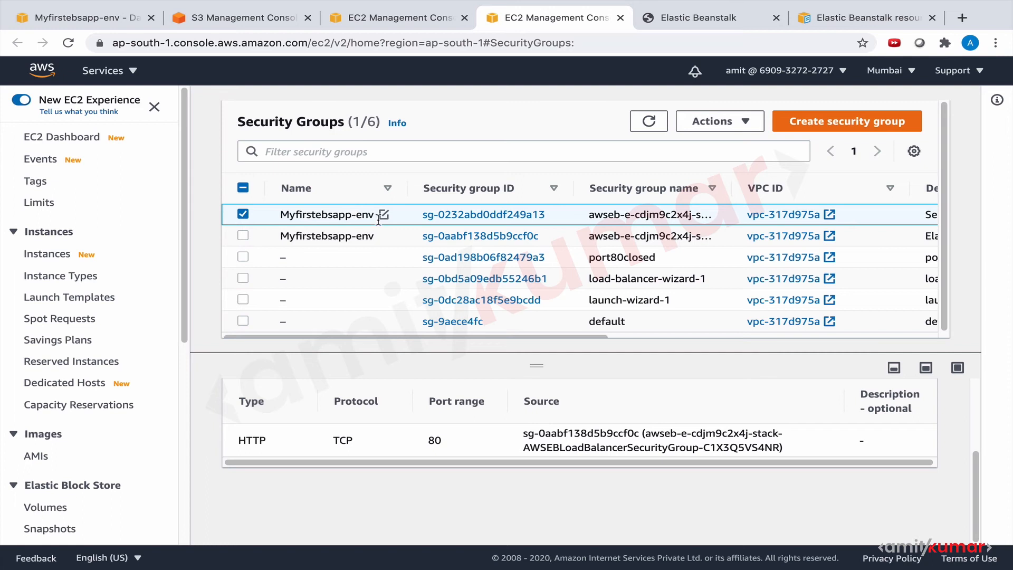
pyautogui.tripleClick(522, 433)
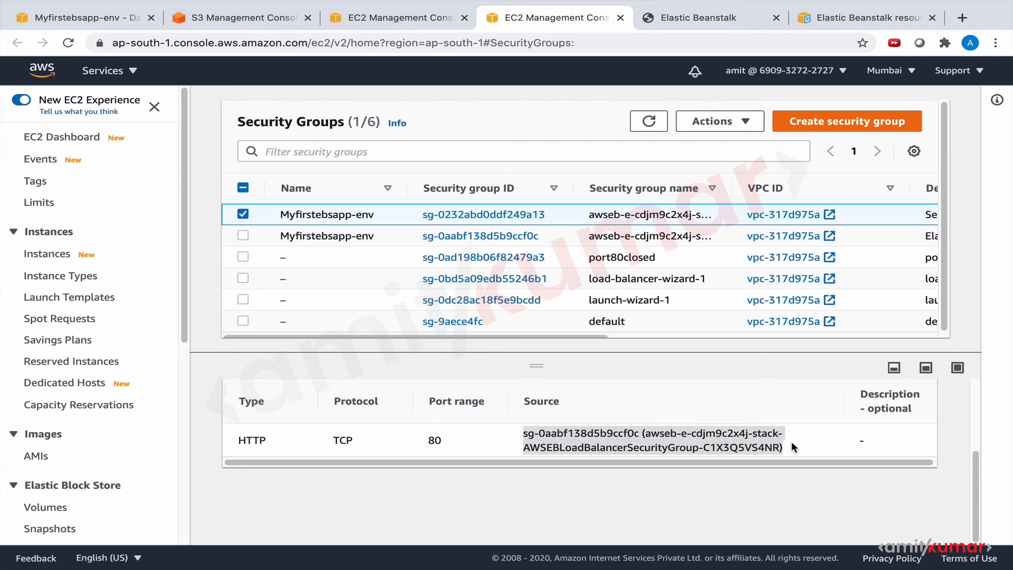
pyautogui.click(688, 488)
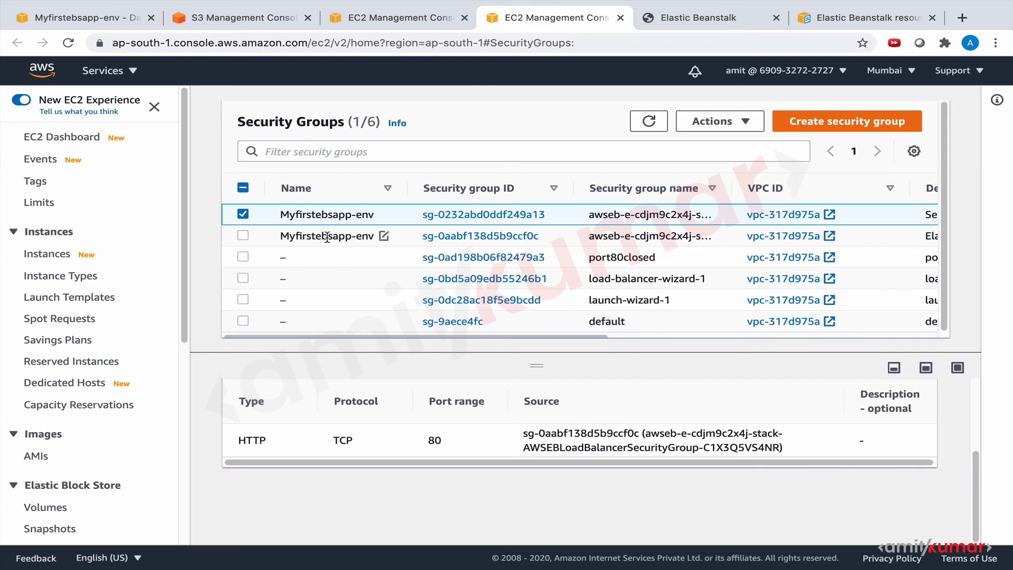
# Switch the selection back to sg-0aabf138d5b9ccf0c and recheck the load balancer security group's inbound rules.
pyautogui.click(244, 215)
pyautogui.click(243, 236)
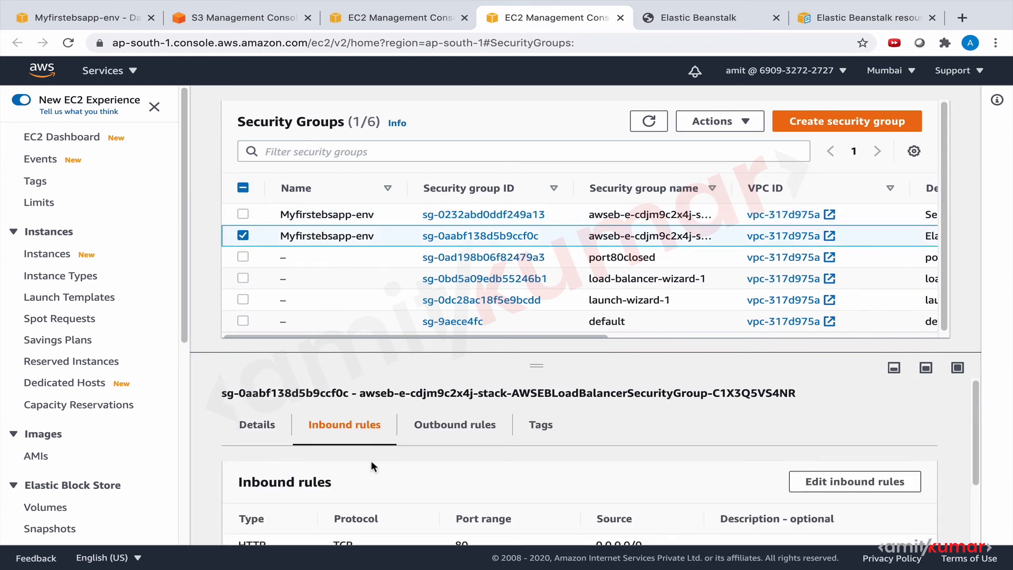
pyautogui.scroll(-2, 372, 461)
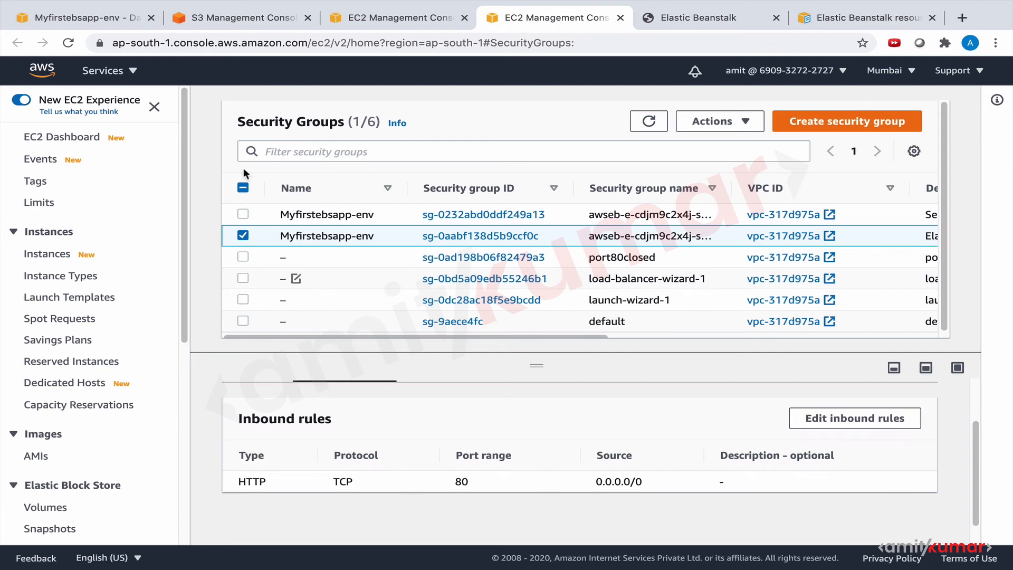
# Open CloudWatch in a separate browser tab and switch to it.
pyautogui.click(132, 74)
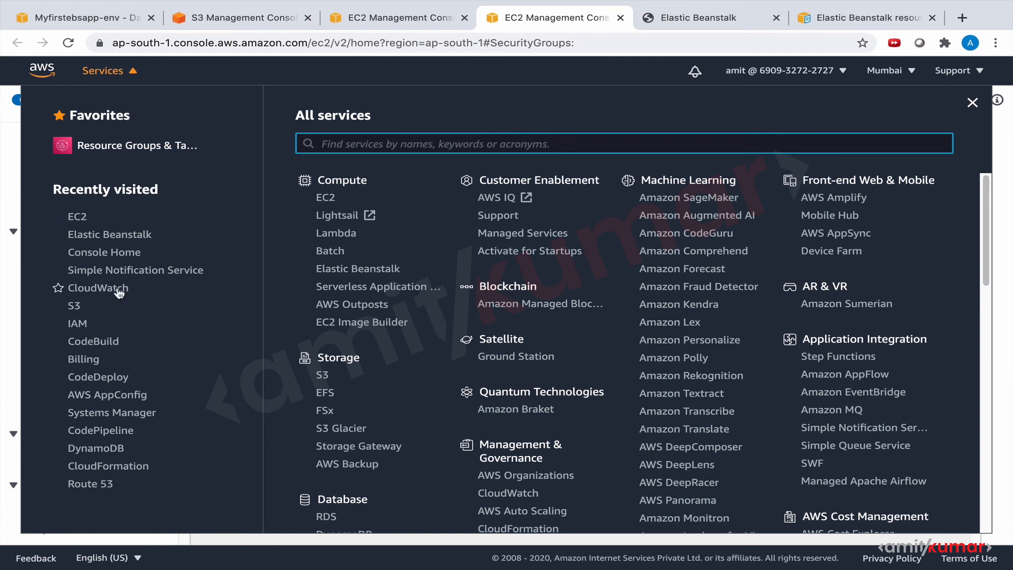
pyautogui.middleClick(69, 294)
pyautogui.click(18, 186)
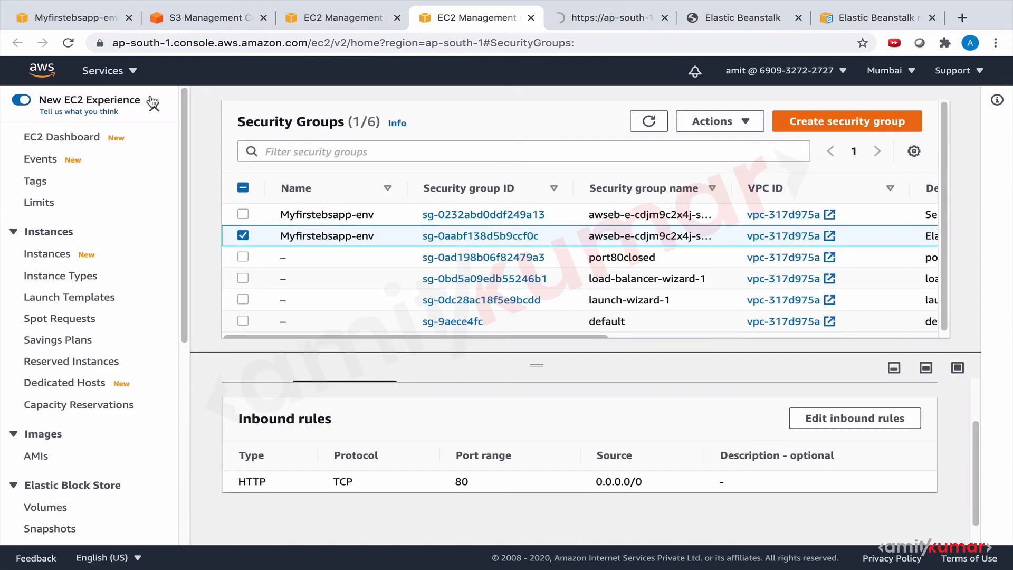
pyautogui.click(595, 16)
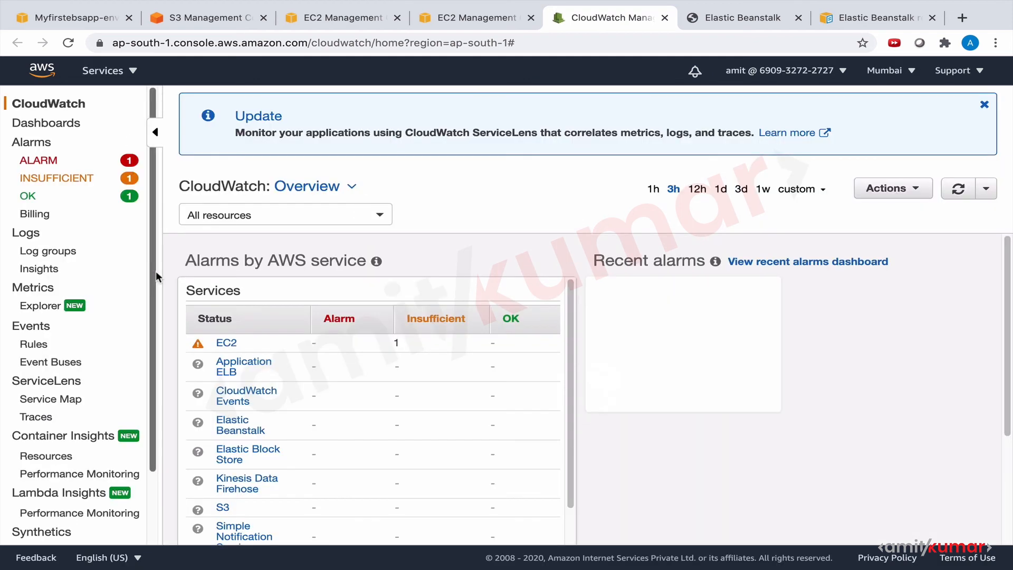
# Review the CloudWatch alarms in the OK, Insufficient and ALARM states in turn.
pyautogui.click(28, 197)
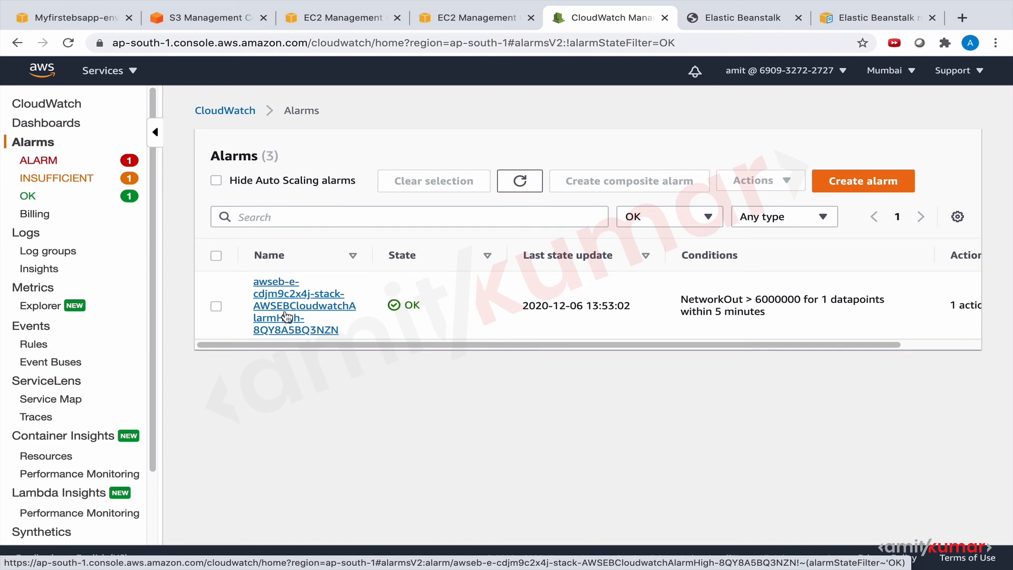
pyautogui.click(60, 180)
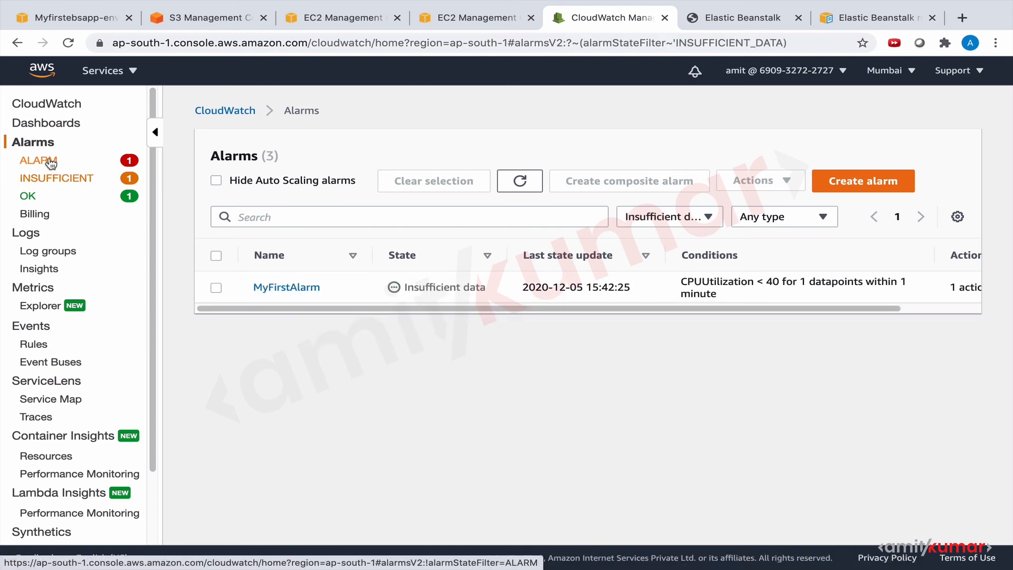
pyautogui.click(51, 163)
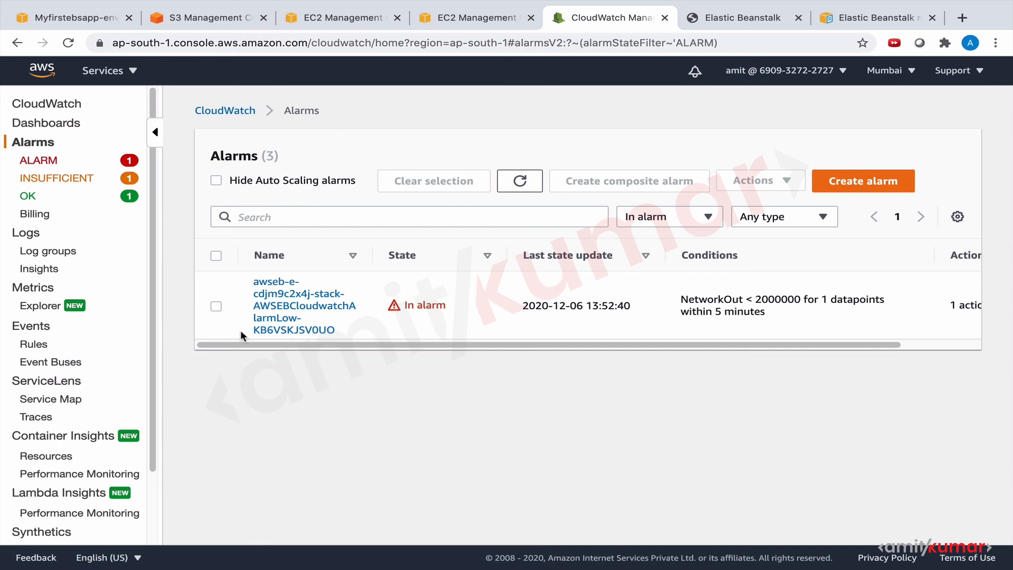
# Reload the running sample application's page and check the application versions of MyFirstEbsApp in Elastic Beanstalk.
pyautogui.click(742, 15)
pyautogui.click(67, 44)
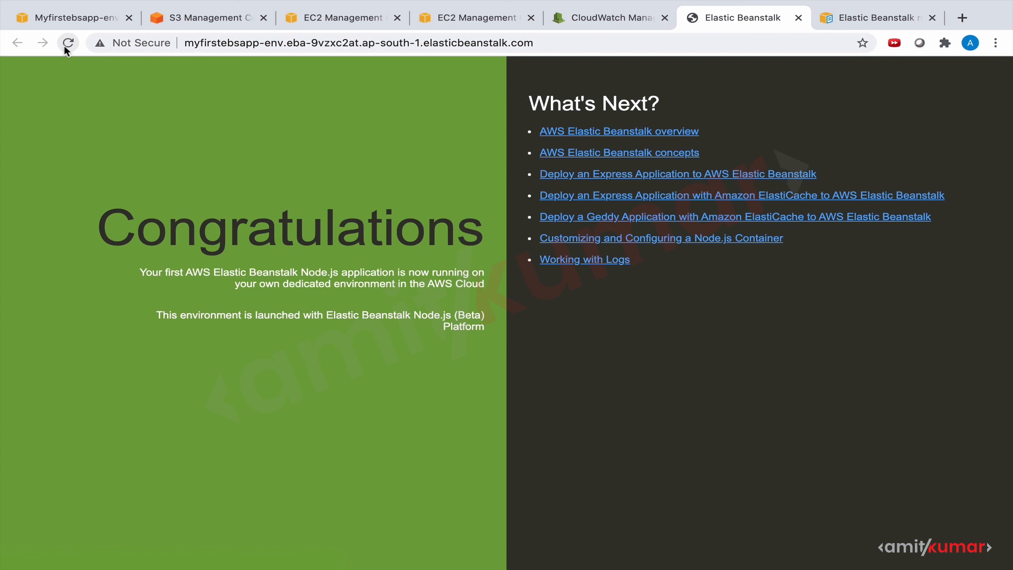
pyautogui.click(92, 18)
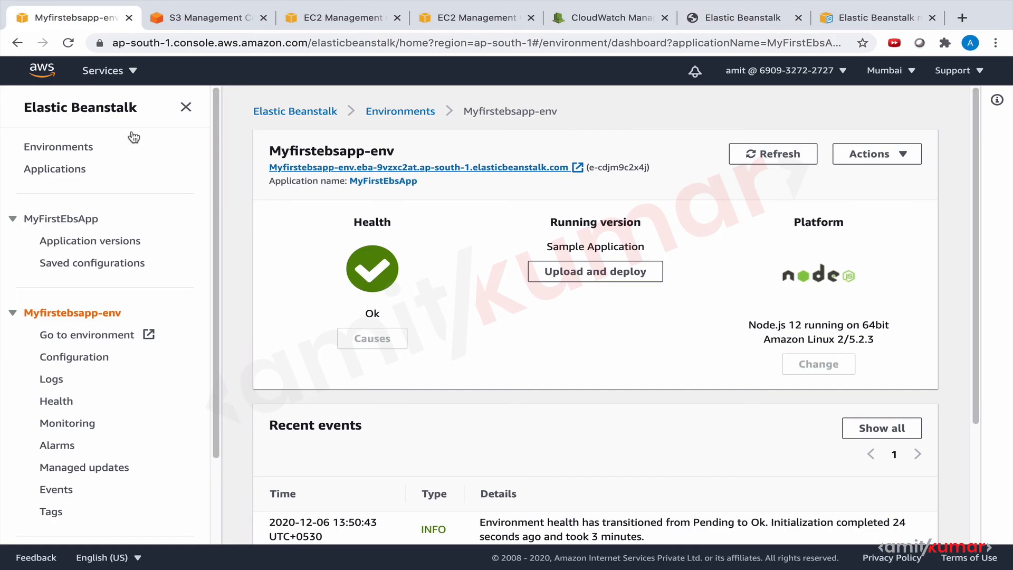
pyautogui.click(120, 241)
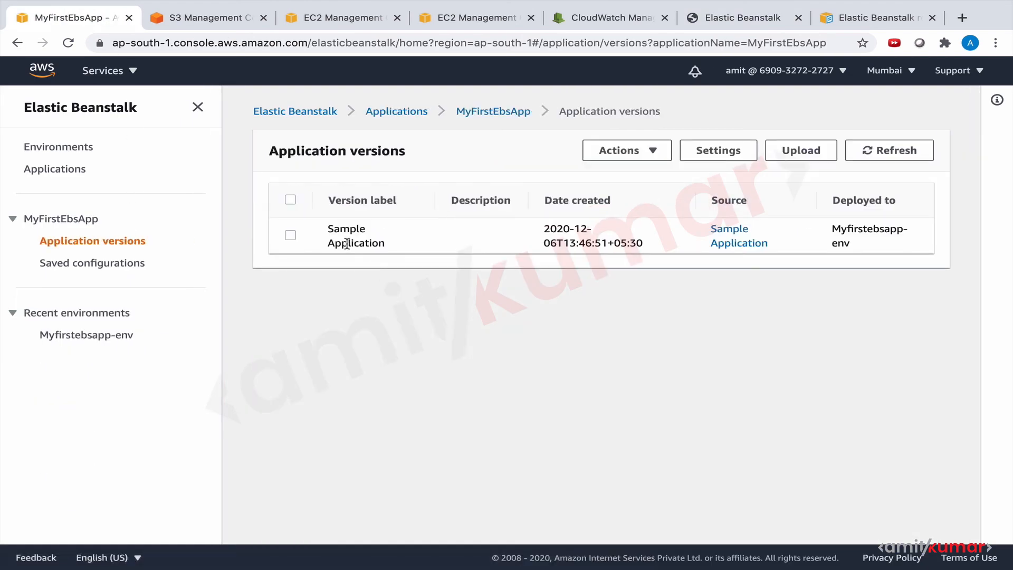
# Download the Node.js sample nodejs.zip from the Sample Application version's source page and return to the running application's page.
pyautogui.click(728, 244)
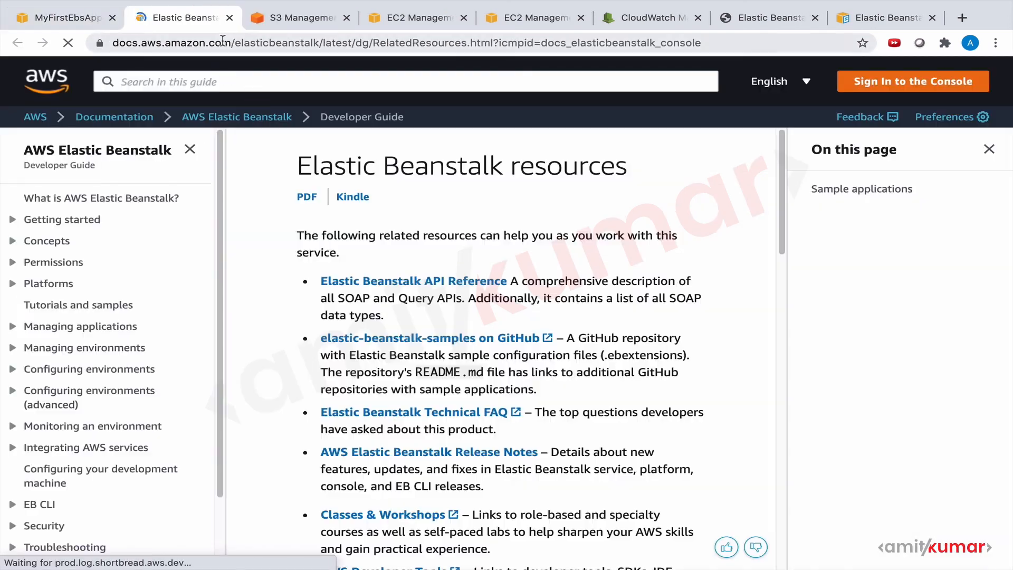
pyautogui.scroll(-10, 455, 274)
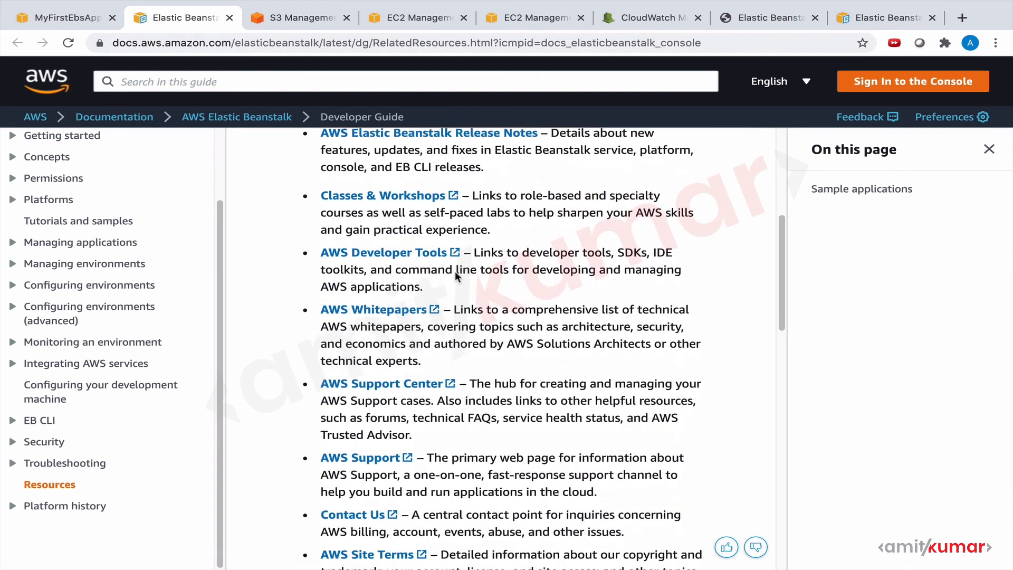
pyautogui.scroll(-7, 455, 271)
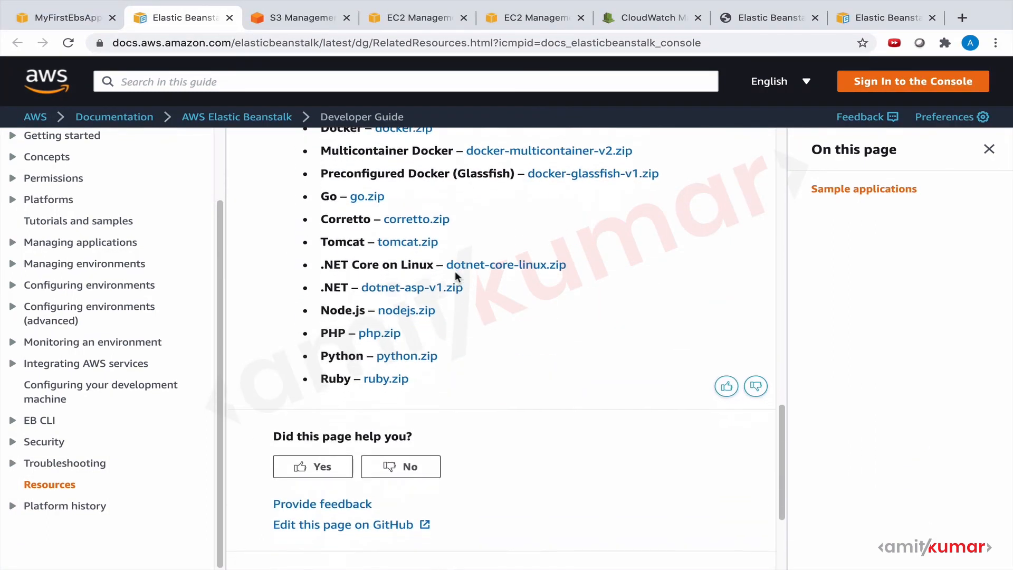
pyautogui.scroll(2, 457, 277)
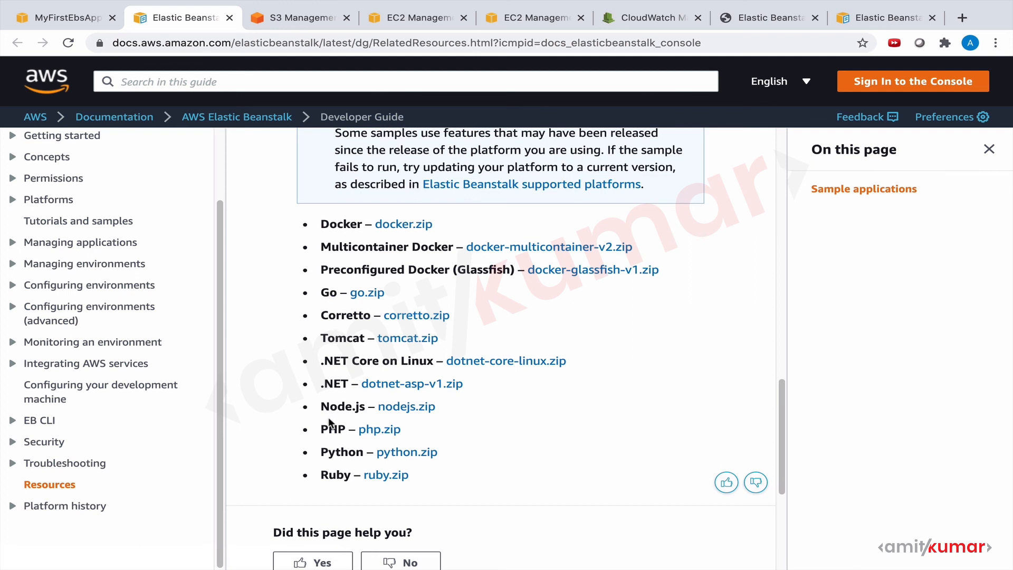
pyautogui.click(404, 414)
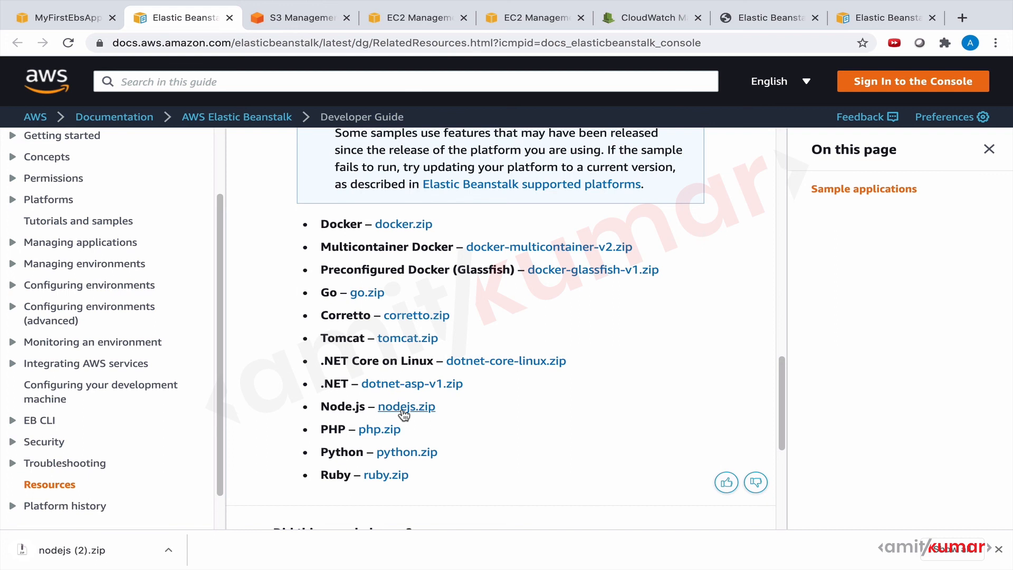
pyautogui.click(776, 19)
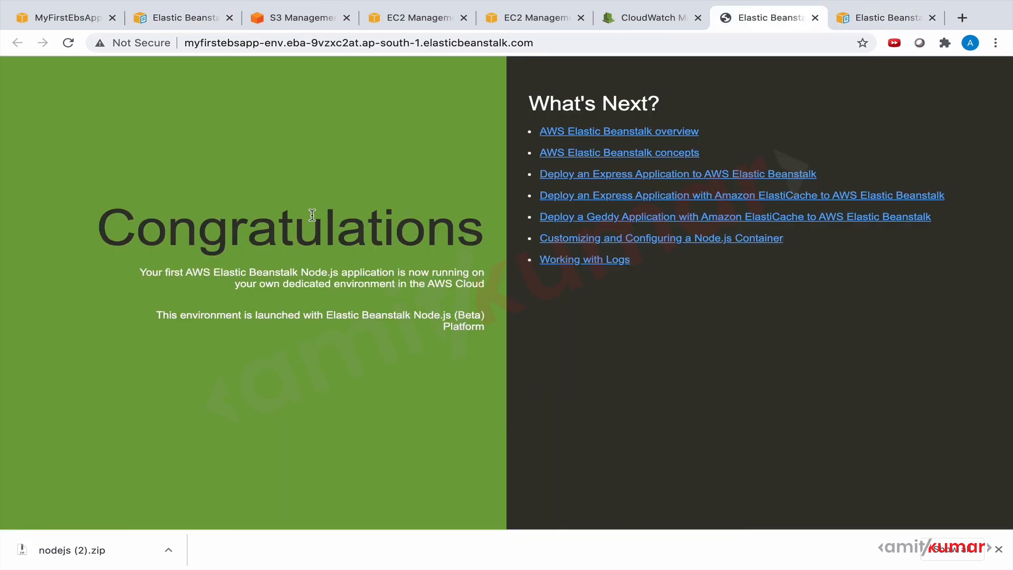